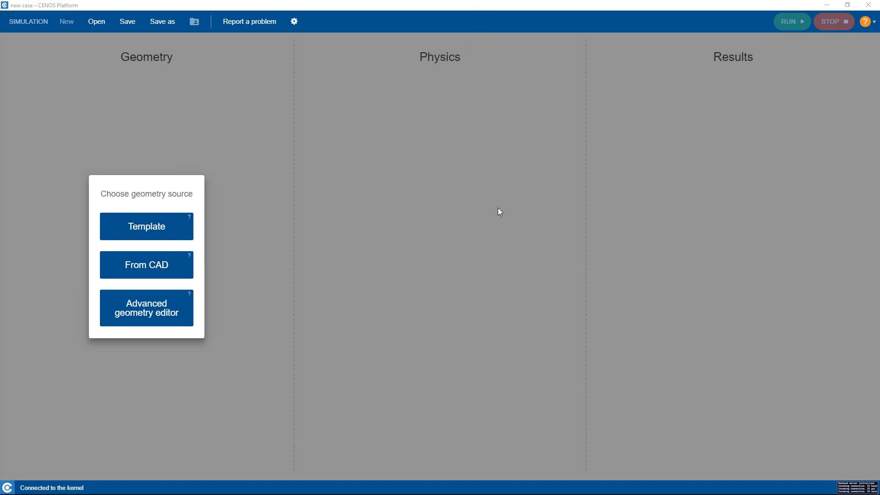
Switch to the induction heating course PDF in Adobe Acrobat Reader and go back to its first page.
{"action": "mouse_move", "coordinate": [289, 473]}
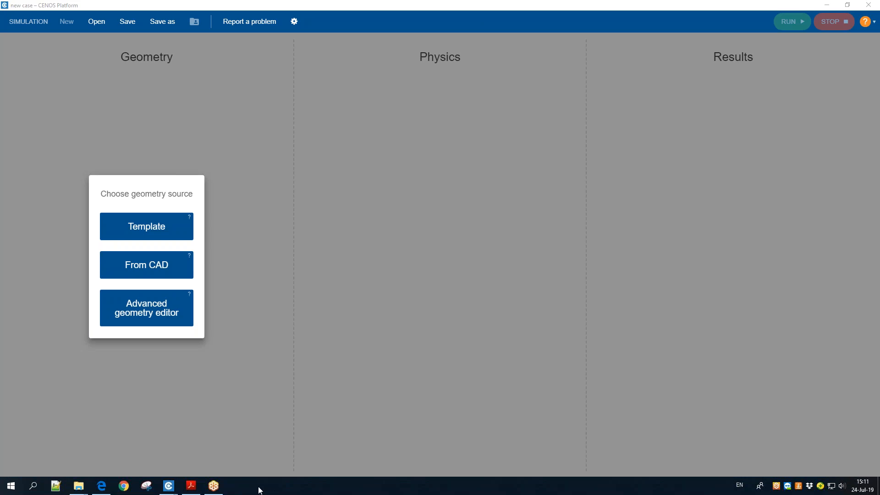
{"action": "left_click", "coordinate": [191, 486]}
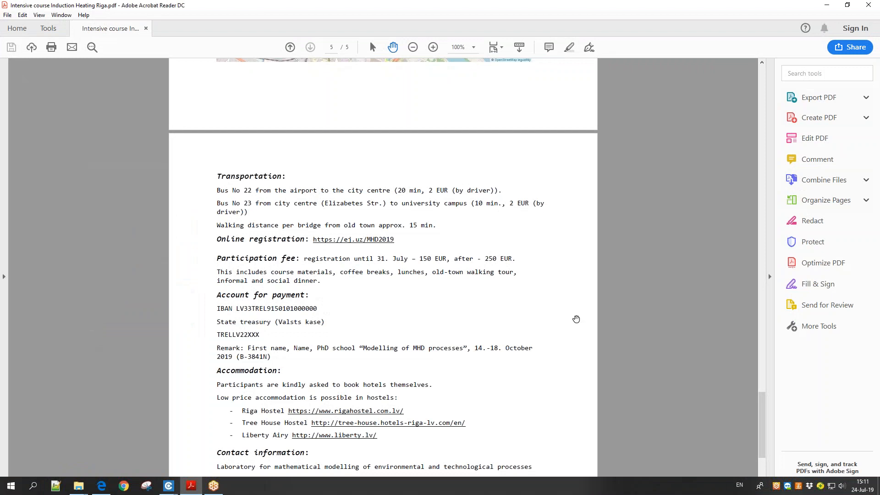
{"action": "scroll", "coordinate": [576, 319], "scroll_direction": "up", "scroll_amount": 12}
{"action": "left_click_drag", "start_coordinate": [770, 201], "coordinate": [768, 94]}
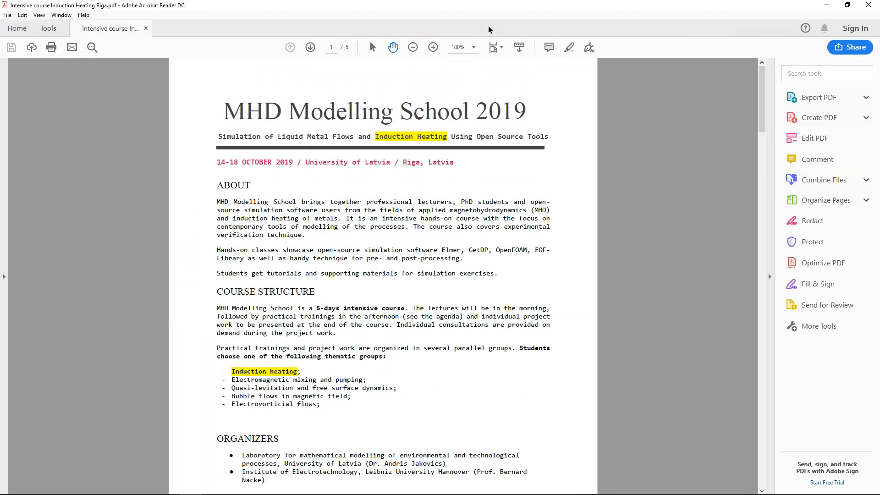
{"action": "left_click", "coordinate": [507, 12]}
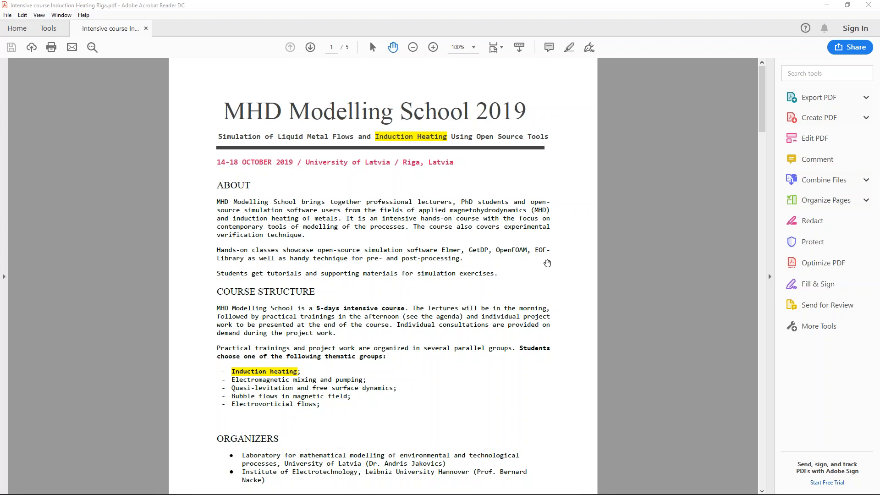
Examine the course announcement from its first page through to the registration and contact information, and return to CENOS Platform.
{"action": "scroll", "coordinate": [619, 294], "scroll_direction": "down", "scroll_amount": 1}
{"action": "scroll", "coordinate": [626, 288], "scroll_direction": "up", "scroll_amount": 1}
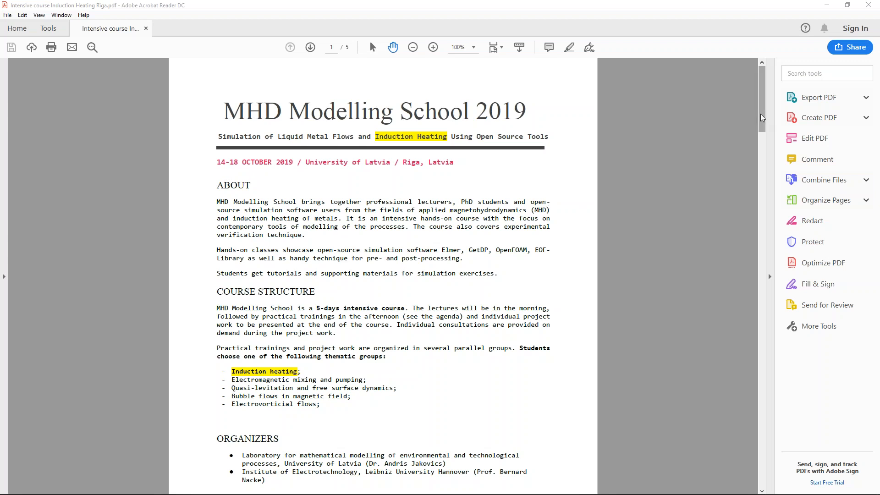
{"action": "scroll", "coordinate": [614, 202], "scroll_direction": "down", "scroll_amount": 3}
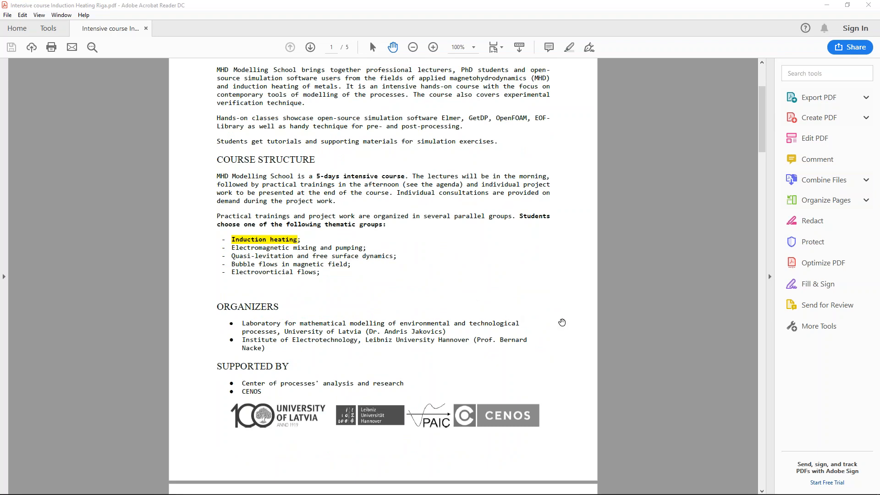
{"action": "left_click_drag", "start_coordinate": [762, 122], "coordinate": [754, 436]}
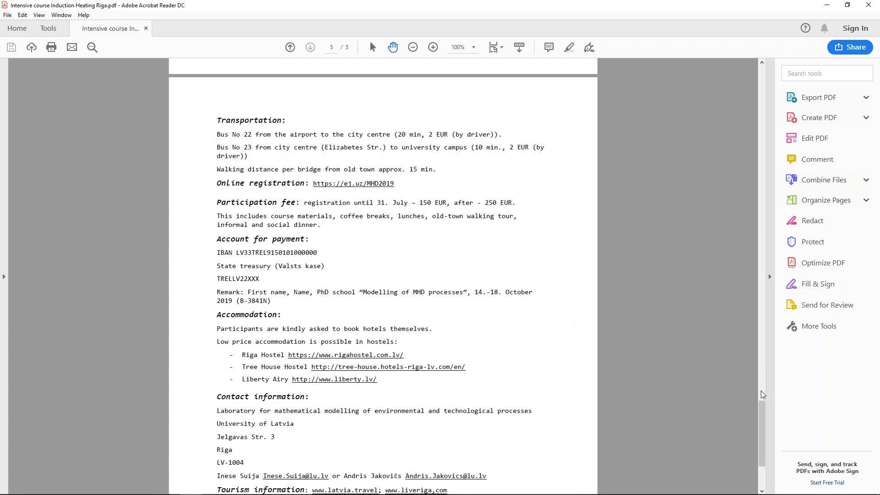
{"action": "scroll", "coordinate": [769, 415], "scroll_direction": "down", "scroll_amount": 3}
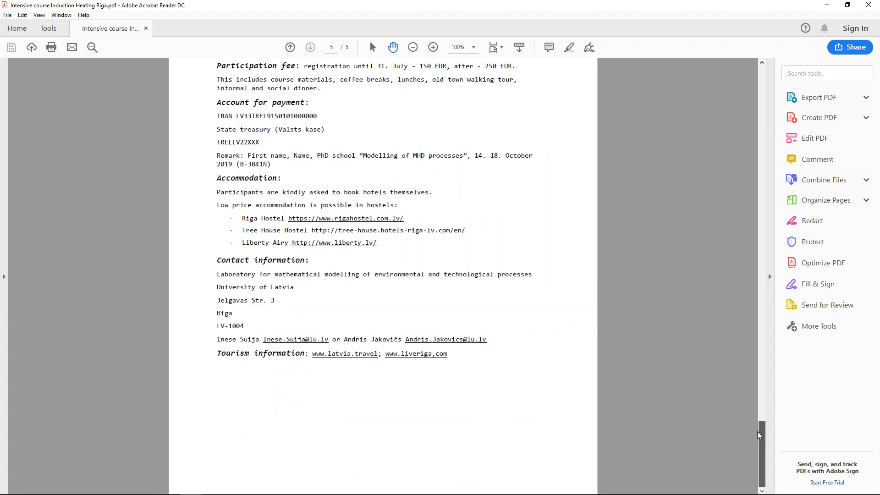
{"action": "left_click_drag", "start_coordinate": [758, 428], "coordinate": [752, 419]}
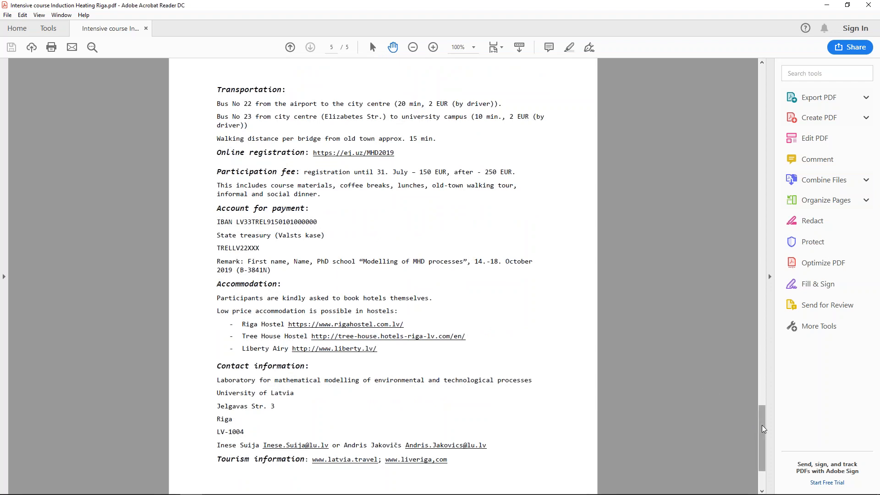
{"action": "left_click_drag", "start_coordinate": [765, 429], "coordinate": [763, 91]}
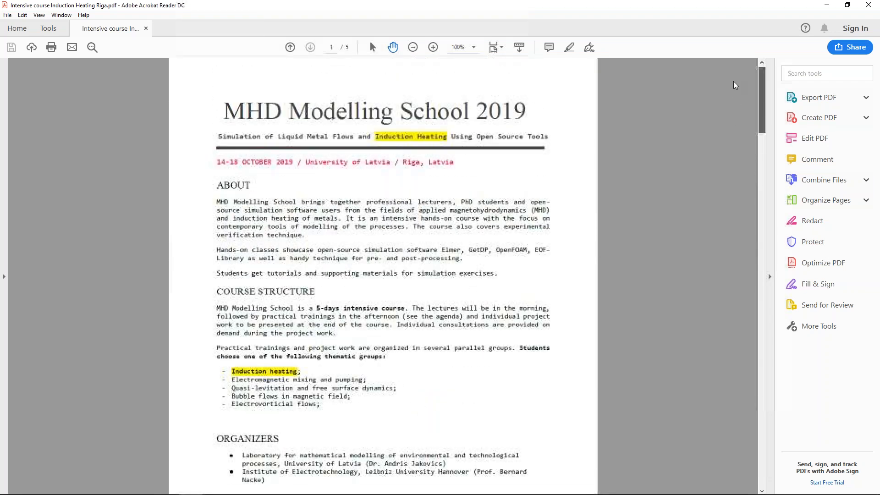
{"action": "left_click", "coordinate": [829, 5]}
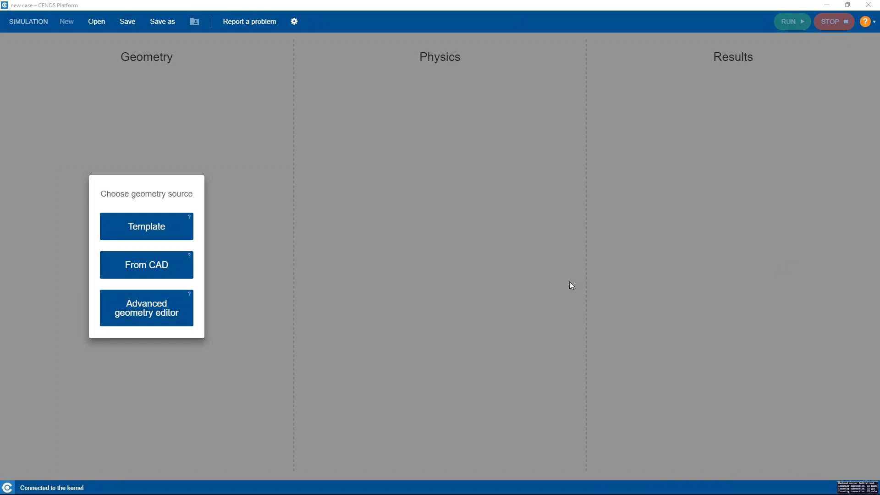
{"action": "key", "text": "XF86AudioRaiseVolume"}
{"action": "key", "text": "XF86AudioRaiseVolume"}
{"action": "key", "text": "XF86AudioRaiseVolume"}
{"action": "key", "text": "XF86AudioRaiseVolume"}
Tour the template workflow of a new case from geometry creation to the induction heating setup, and return to the geometry source choice.
{"action": "mouse_move", "coordinate": [289, 493]}
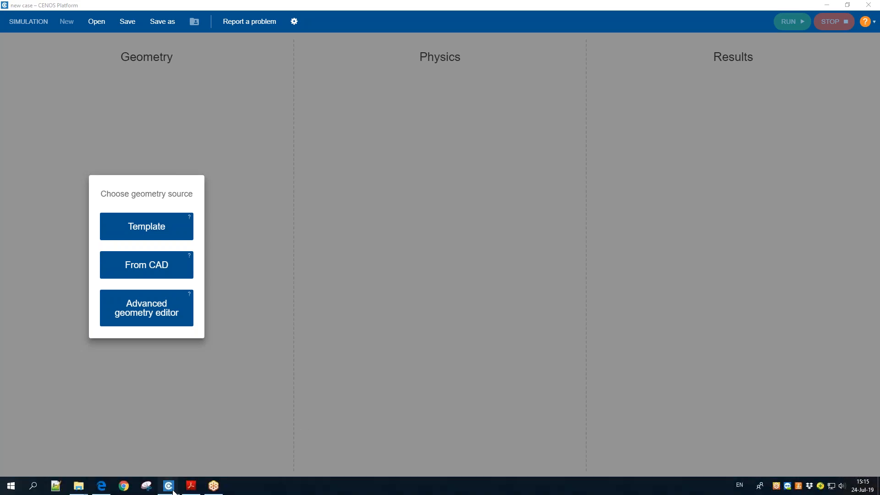
{"action": "left_click", "coordinate": [321, 443]}
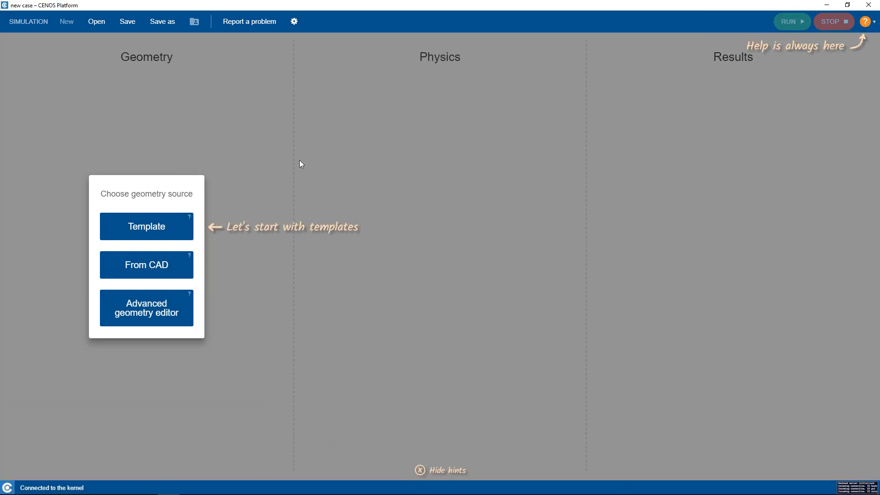
{"action": "left_click", "coordinate": [146, 226]}
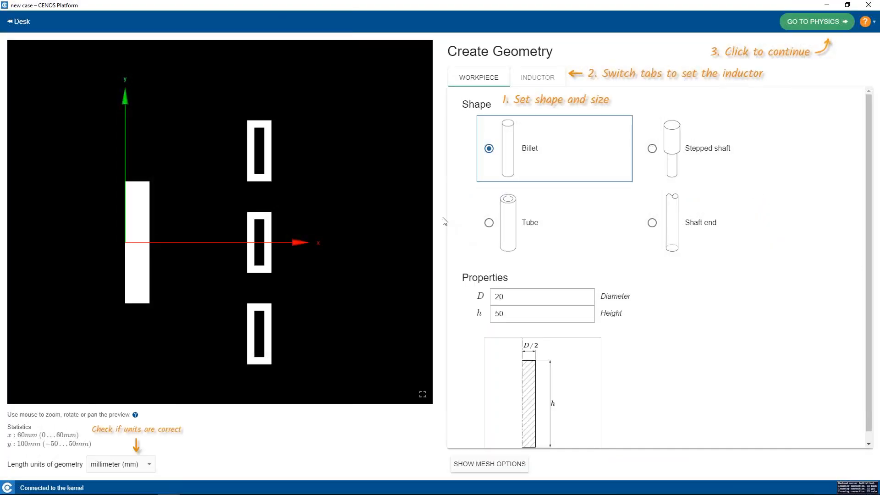
{"action": "left_click", "coordinate": [544, 81]}
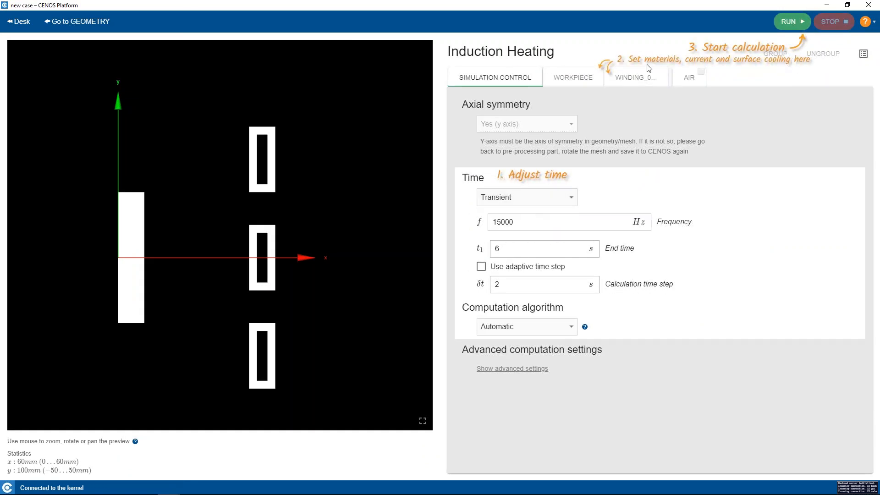
{"action": "left_click", "coordinate": [20, 21]}
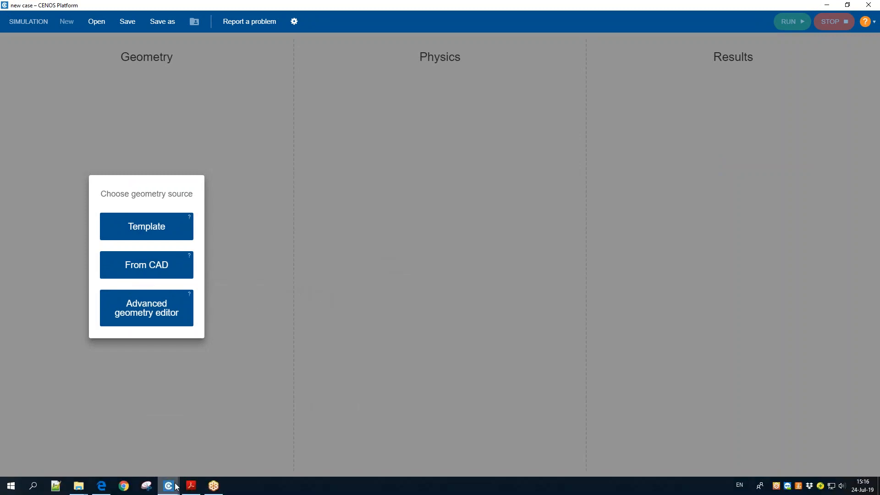
{"action": "mouse_move", "coordinate": [171, 487]}
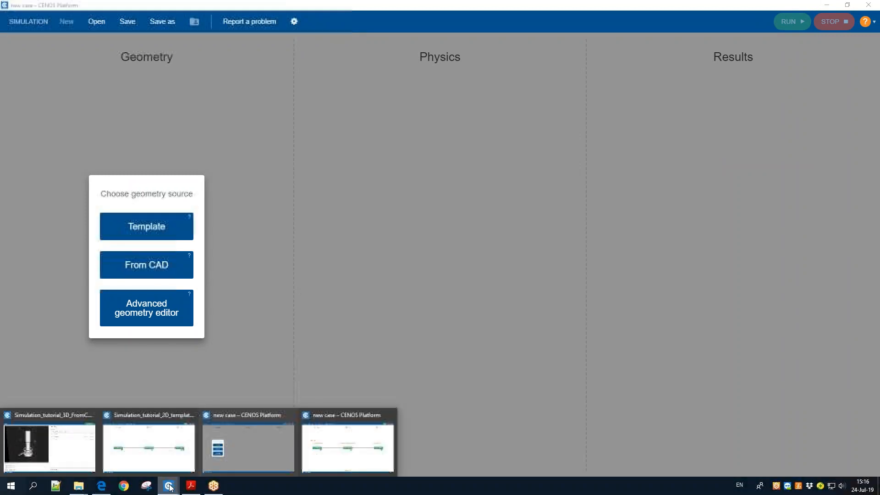
{"action": "left_click", "coordinate": [242, 449]}
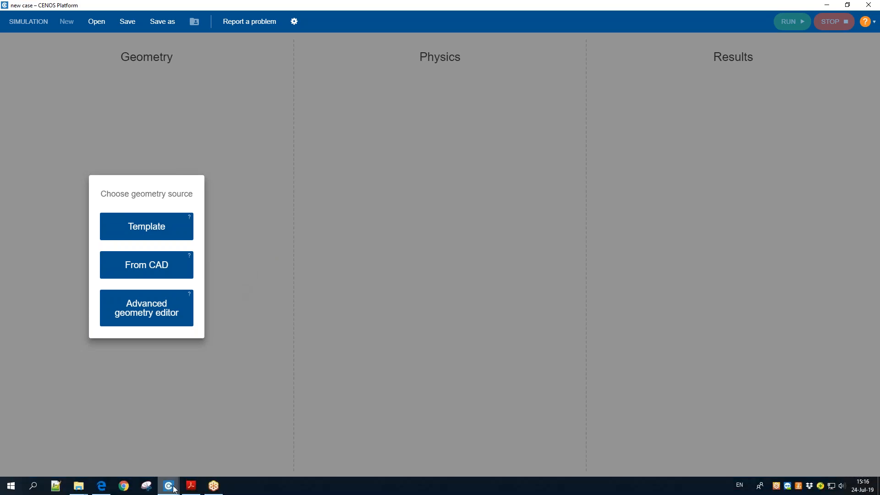
Switch to the Simulation_tutorial_3D_FromCAD case, return to its desk, and start replacing the CAD geometry but decline the overwrite.
{"action": "mouse_move", "coordinate": [170, 489]}
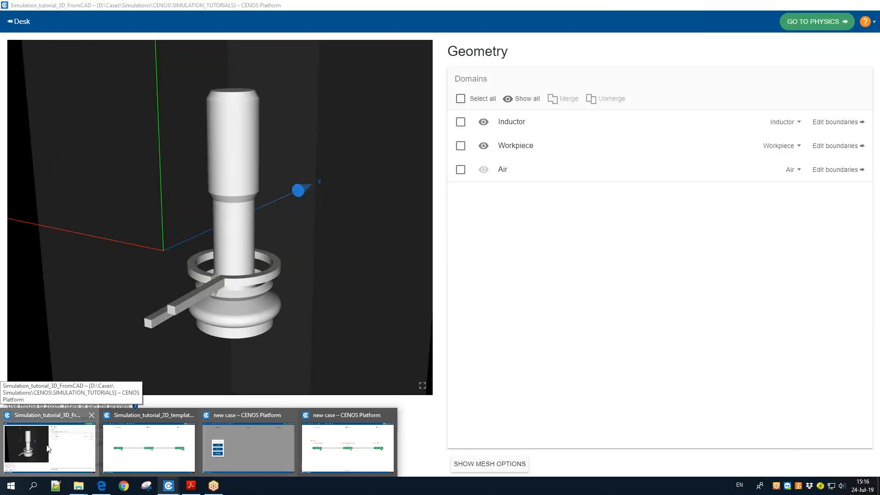
{"action": "left_click", "coordinate": [48, 448]}
{"action": "left_click", "coordinate": [17, 22]}
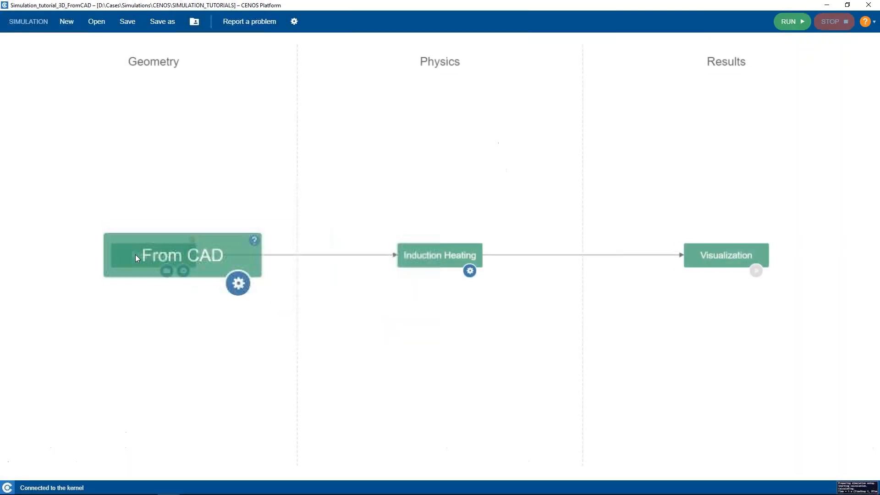
{"action": "left_click", "coordinate": [160, 272]}
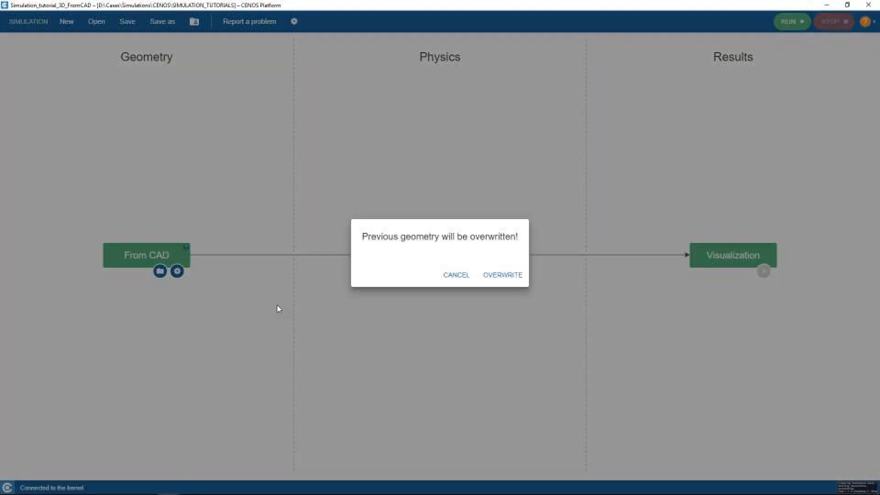
{"action": "left_click", "coordinate": [459, 275]}
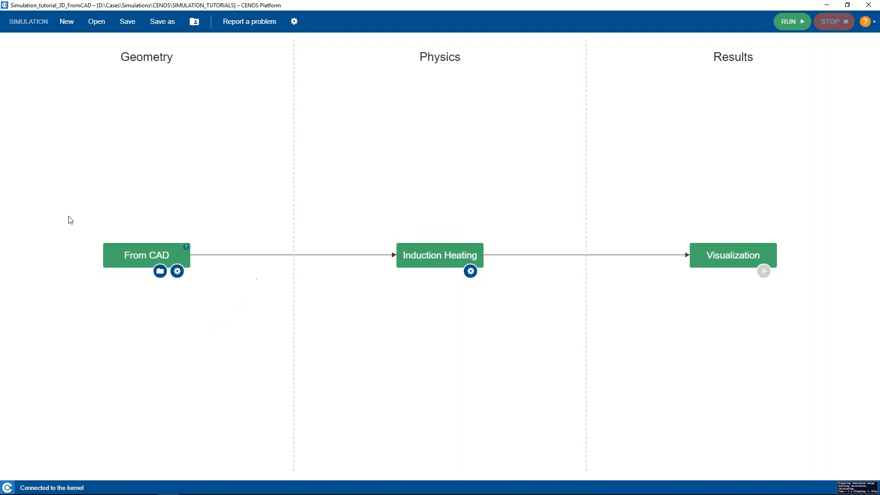
Open the From CAD geometry settings and examine the inductor and workpiece up close.
{"action": "left_click", "coordinate": [178, 271]}
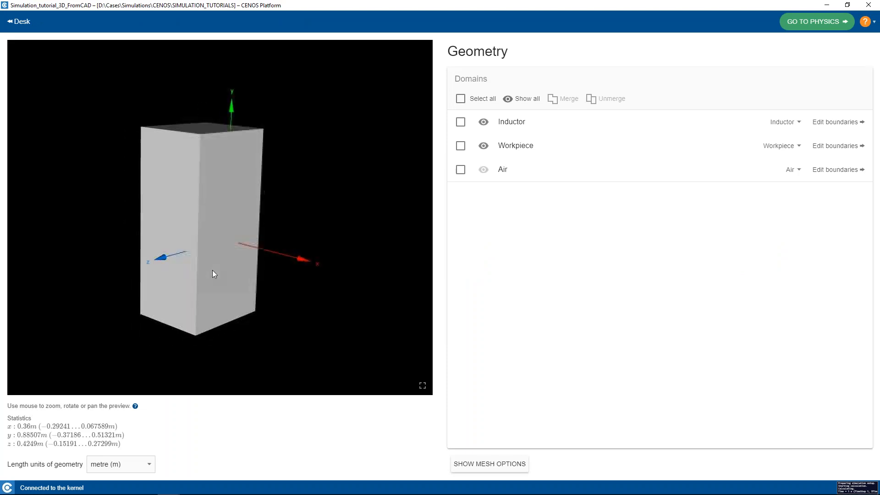
{"action": "left_click_drag", "start_coordinate": [315, 197], "coordinate": [216, 261]}
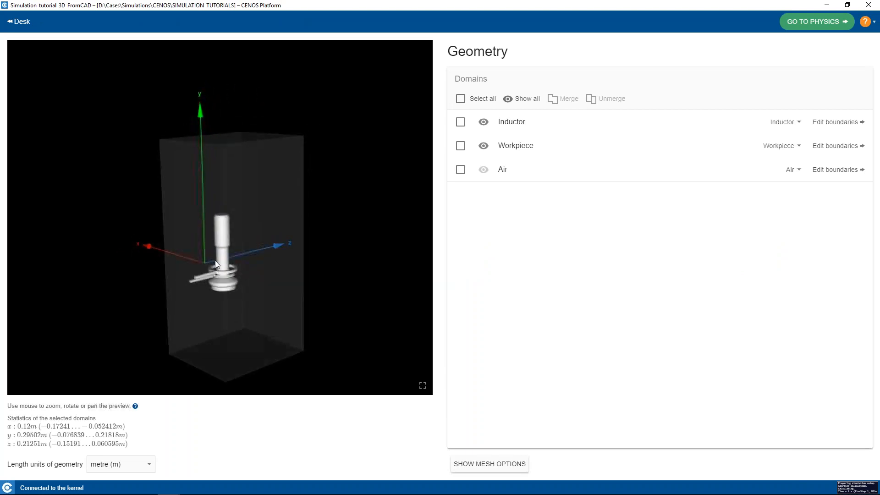
{"action": "left_click_drag", "start_coordinate": [305, 262], "coordinate": [313, 241]}
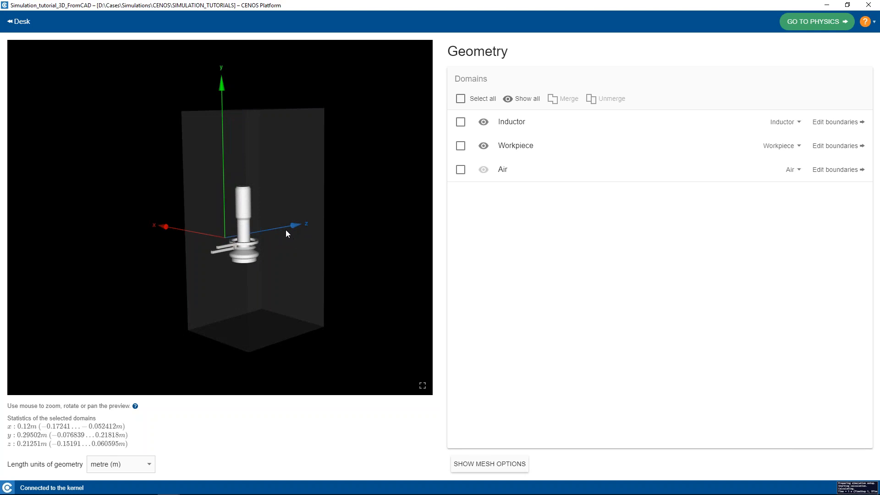
{"action": "scroll", "coordinate": [269, 212], "scroll_direction": "up", "scroll_amount": 5}
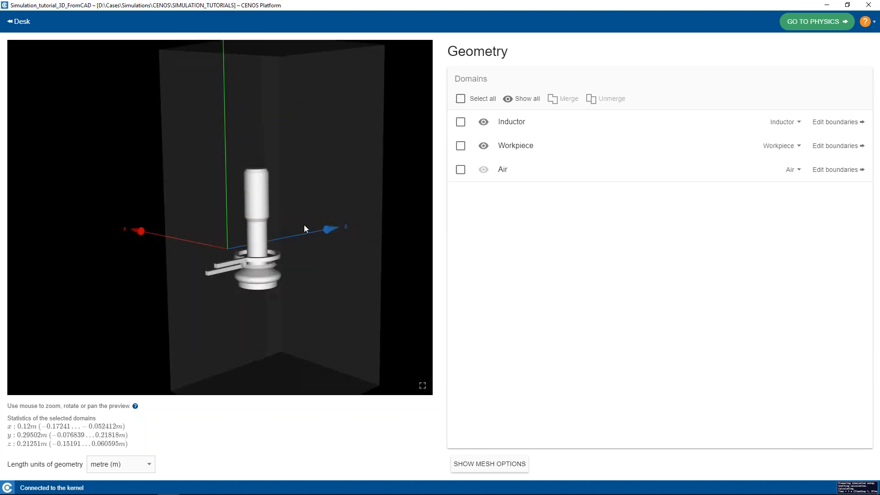
{"action": "scroll", "coordinate": [306, 228], "scroll_direction": "up", "scroll_amount": 5}
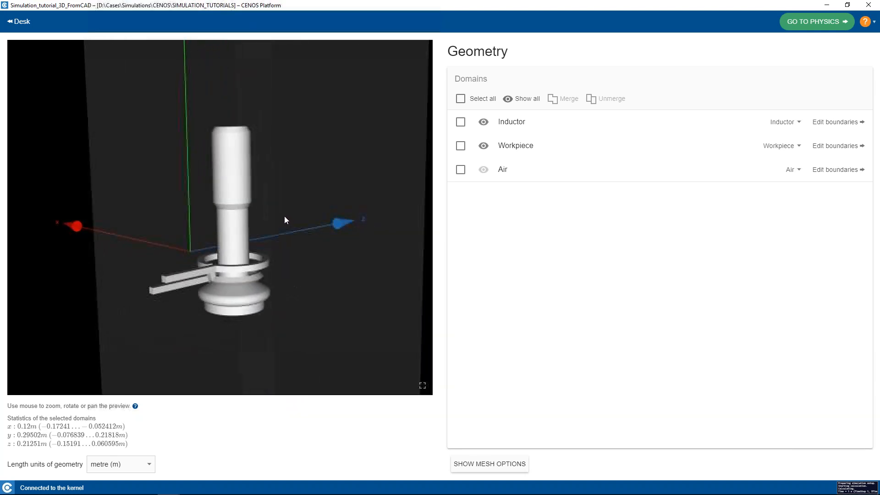
{"action": "left_click_drag", "start_coordinate": [293, 219], "coordinate": [290, 224]}
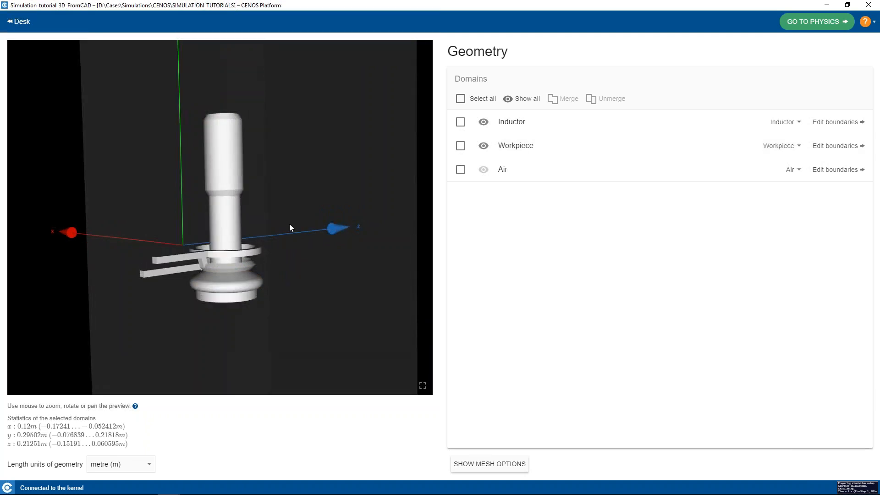
Select the Workpiece domain in the 3D preview, view its boundaries, and return to the domain list.
{"action": "left_click", "coordinate": [227, 161]}
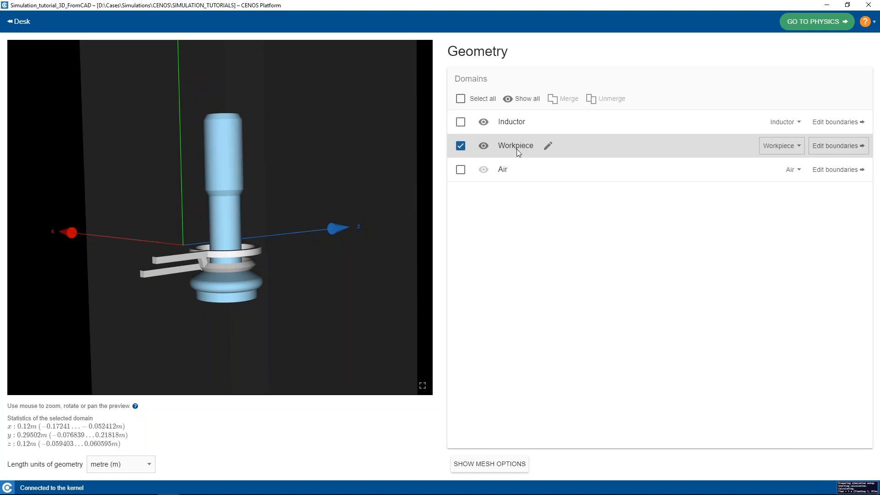
{"action": "left_click_drag", "start_coordinate": [264, 205], "coordinate": [319, 206]}
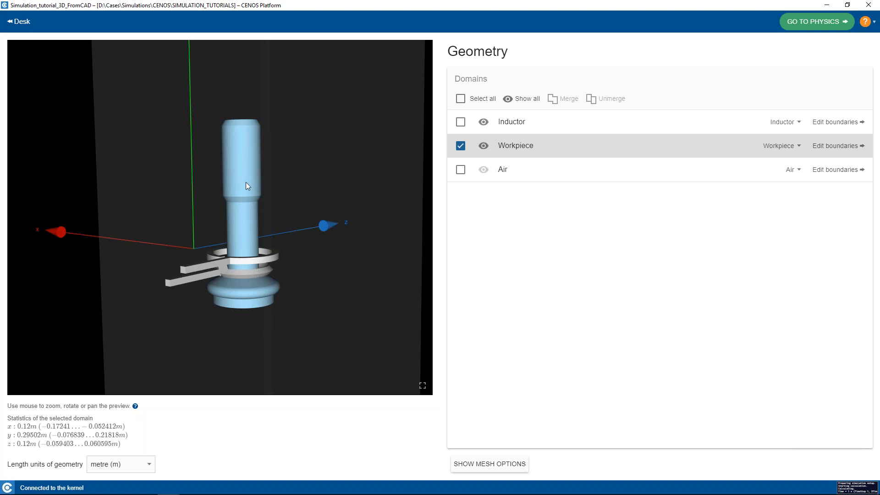
{"action": "left_click", "coordinate": [837, 147]}
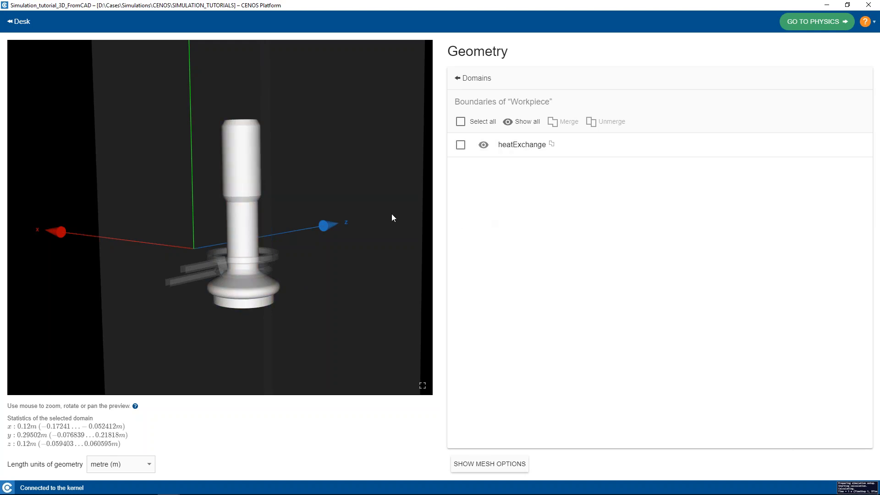
{"action": "left_click", "coordinate": [466, 80]}
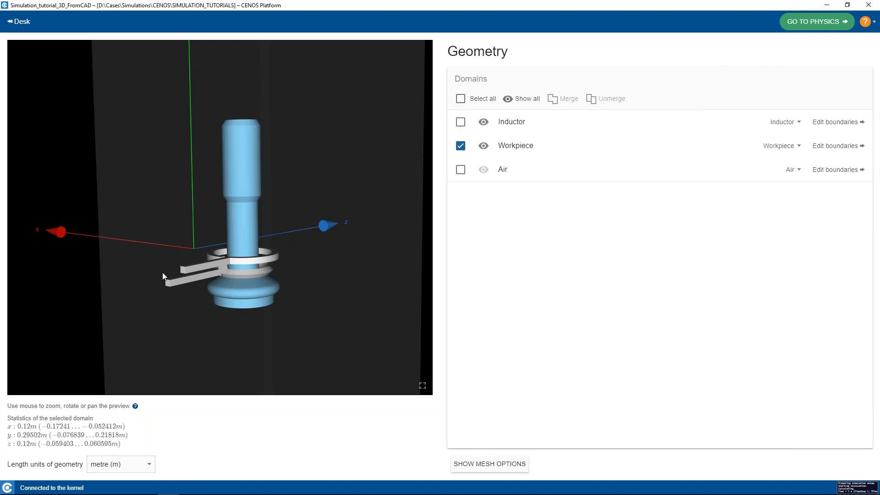
Open the CENOS documentation from the geometry view, maximize the browser window, and go to the How To section.
{"action": "left_click_drag", "start_coordinate": [348, 262], "coordinate": [395, 206]}
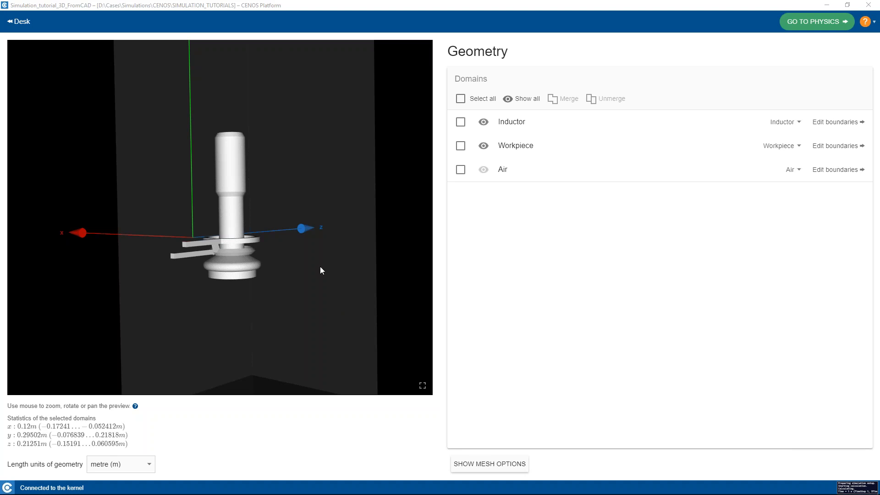
{"action": "left_click_drag", "start_coordinate": [295, 255], "coordinate": [288, 250]}
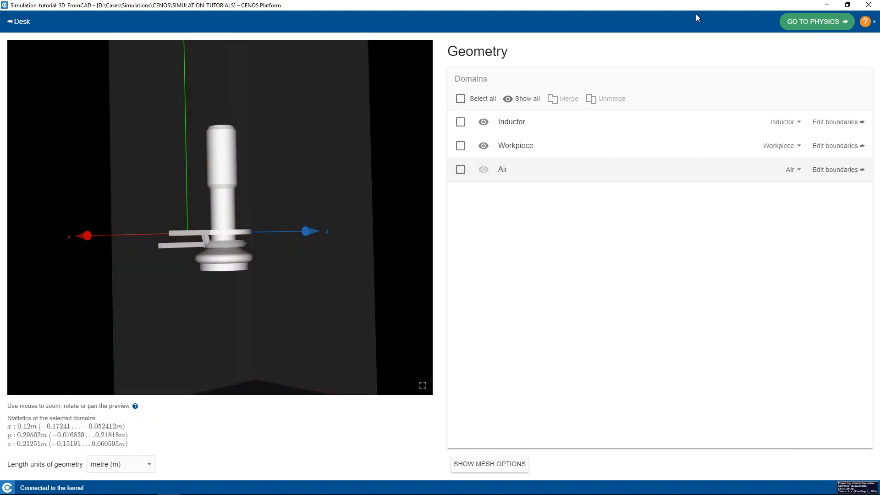
{"action": "left_click", "coordinate": [864, 24]}
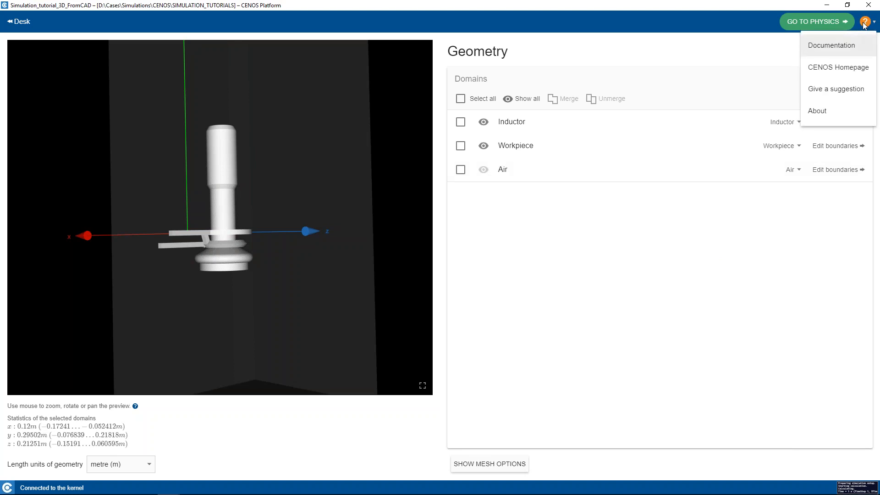
{"action": "left_click", "coordinate": [841, 47]}
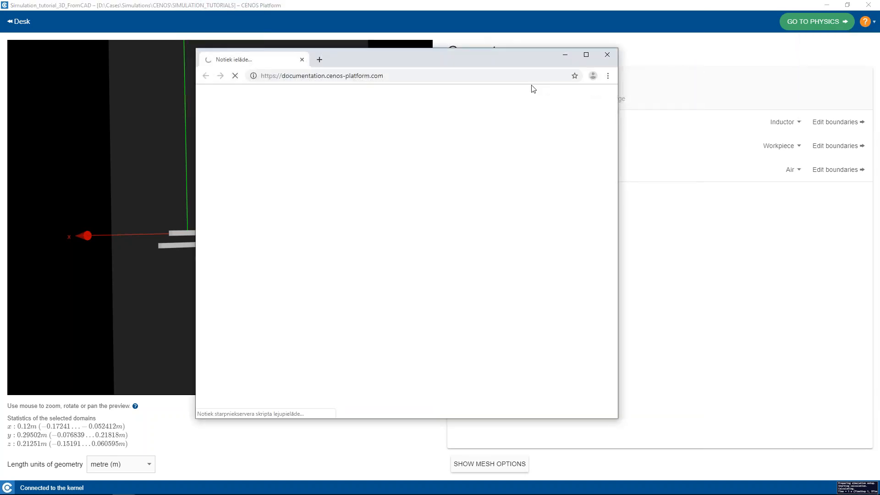
{"action": "left_click", "coordinate": [587, 56]}
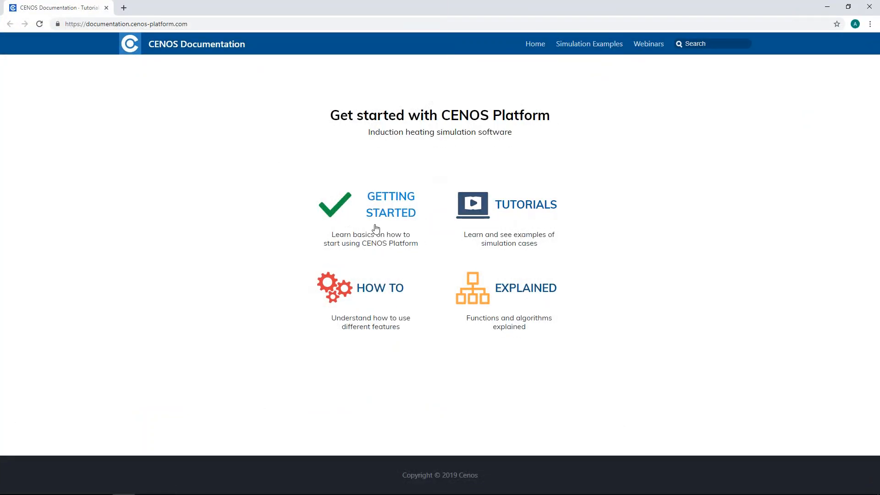
{"action": "left_click", "coordinate": [368, 292]}
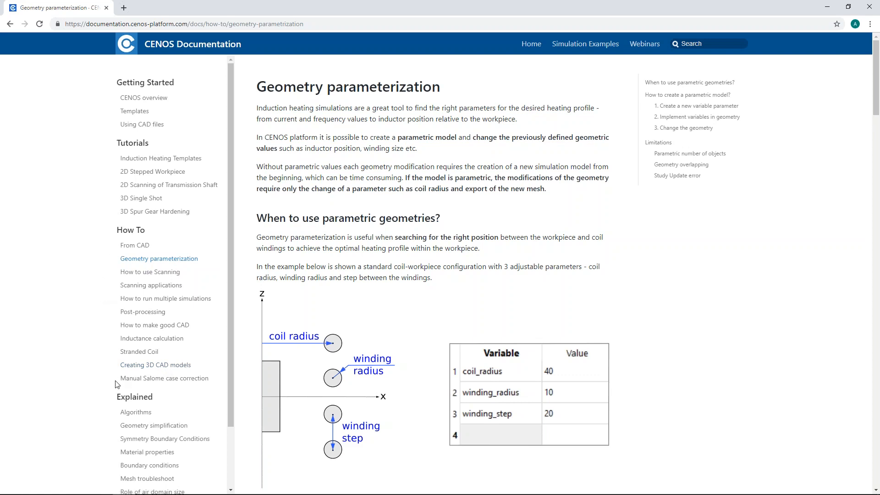
Read the Manual Salome case correction article through to its Load script section and return to the CENOS case.
{"action": "left_click", "coordinate": [155, 381]}
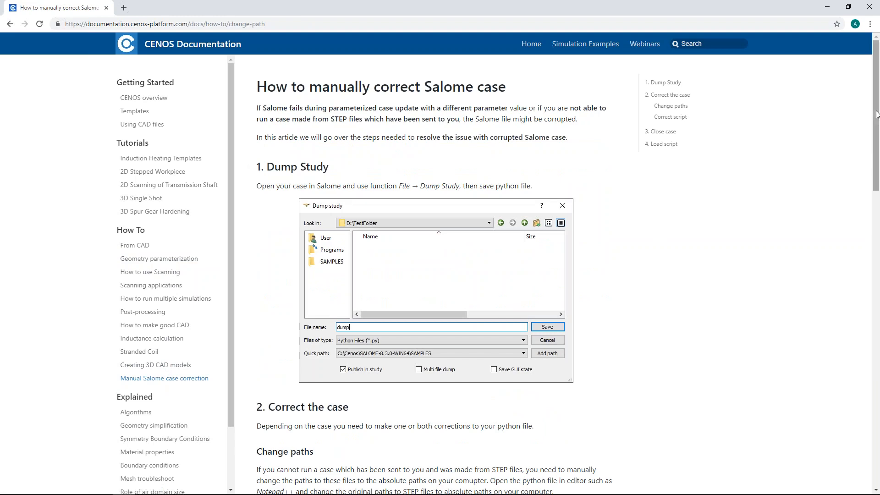
{"action": "scroll", "coordinate": [868, 250], "scroll_direction": "down", "scroll_amount": 7}
{"action": "scroll", "coordinate": [868, 250], "scroll_direction": "down", "scroll_amount": 12}
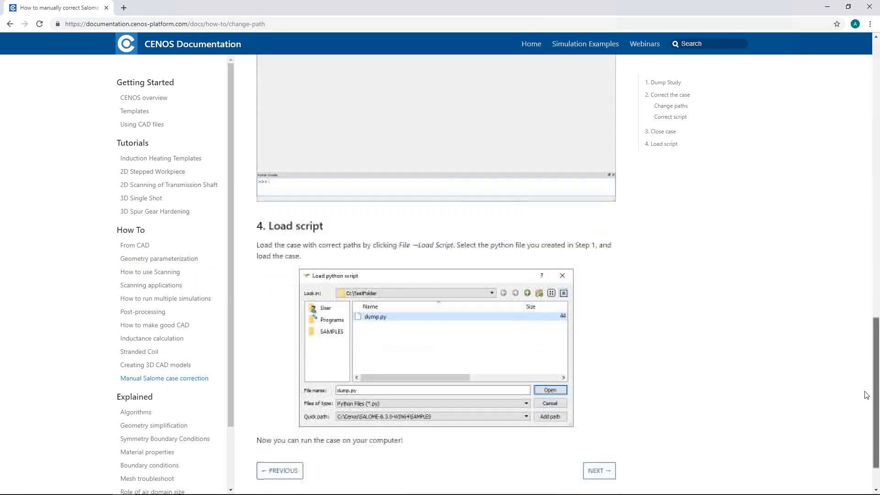
{"action": "scroll", "coordinate": [859, 223], "scroll_direction": "up", "scroll_amount": 10}
{"action": "scroll", "coordinate": [859, 223], "scroll_direction": "up", "scroll_amount": 10}
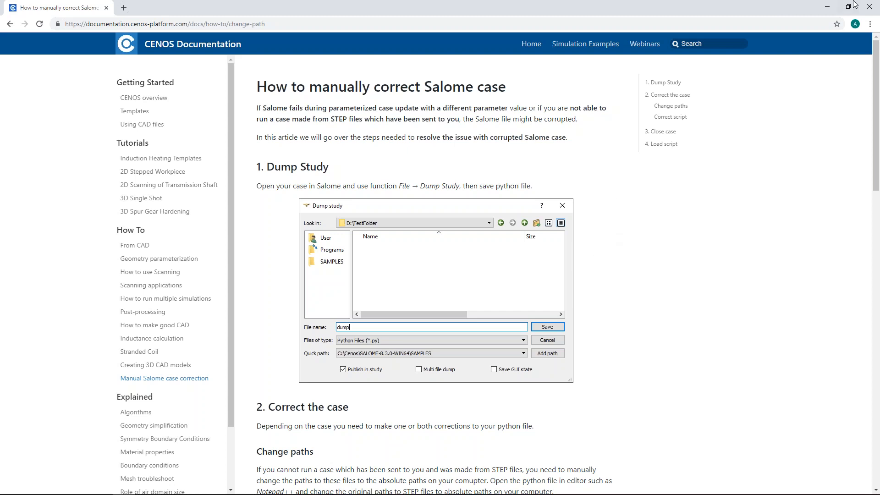
{"action": "left_click", "coordinate": [829, 9]}
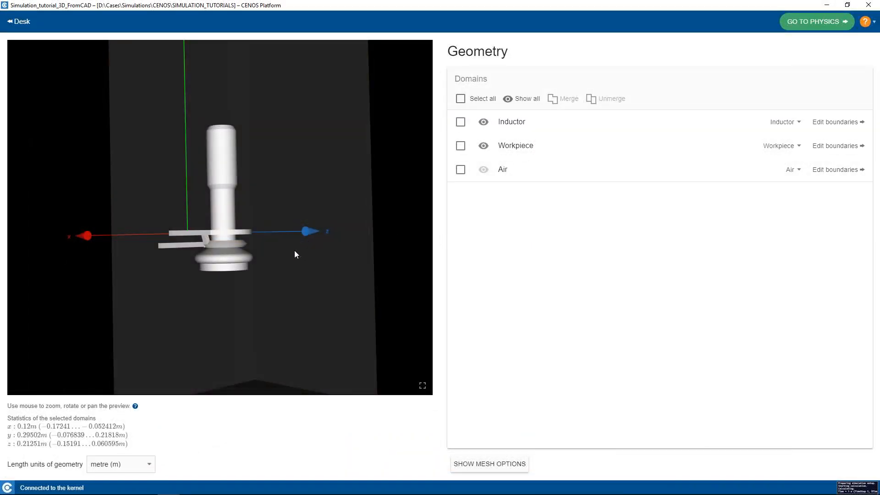
Switch back to the documentation, open the From CAD article, and return to the CENOS case.
{"action": "mouse_move", "coordinate": [285, 253]}
{"action": "left_mouse_down"}
{"action": "mouse_move", "coordinate": [292, 251]}
{"action": "mouse_move", "coordinate": [278, 257]}
{"action": "left_mouse_up"}
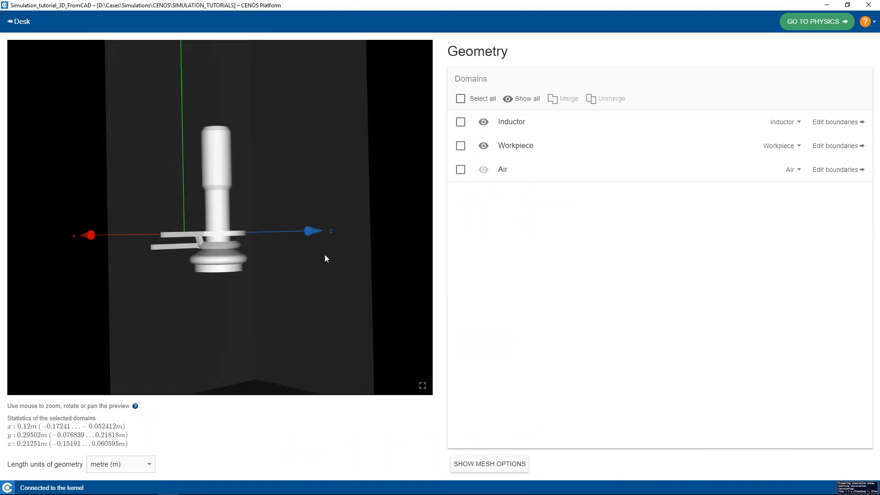
{"action": "left_click", "coordinate": [123, 487]}
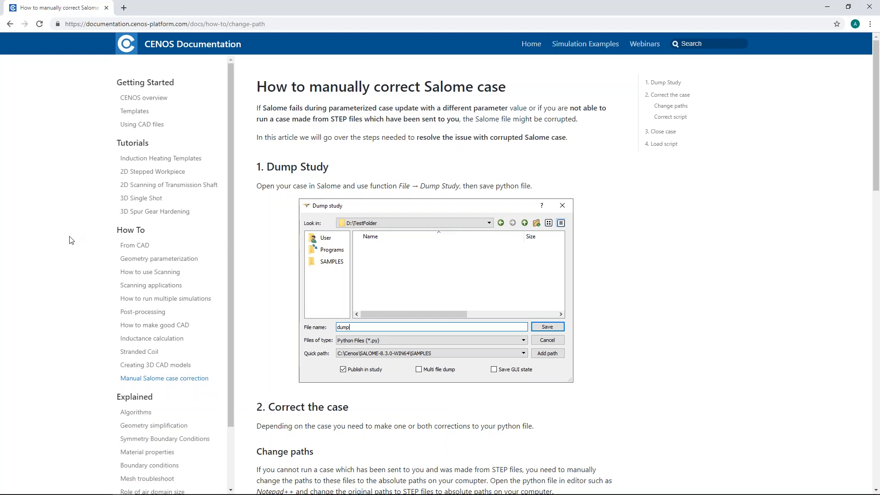
{"action": "left_click", "coordinate": [135, 246]}
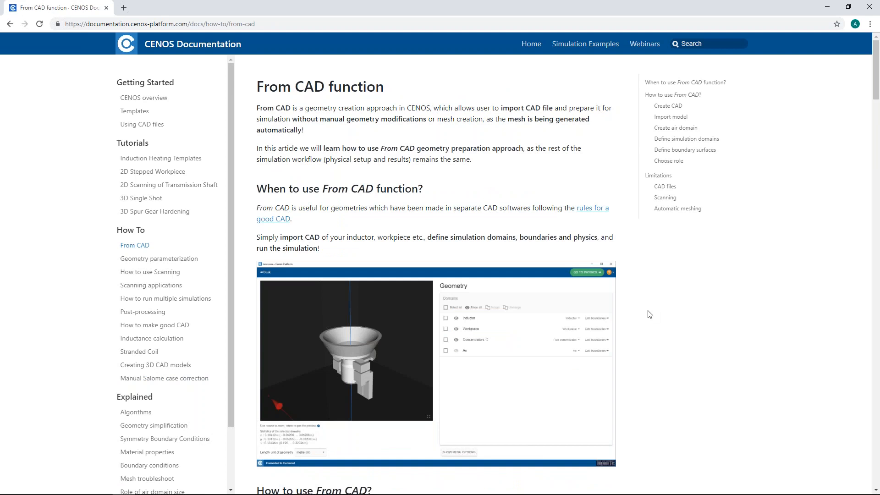
{"action": "left_click", "coordinate": [823, 9]}
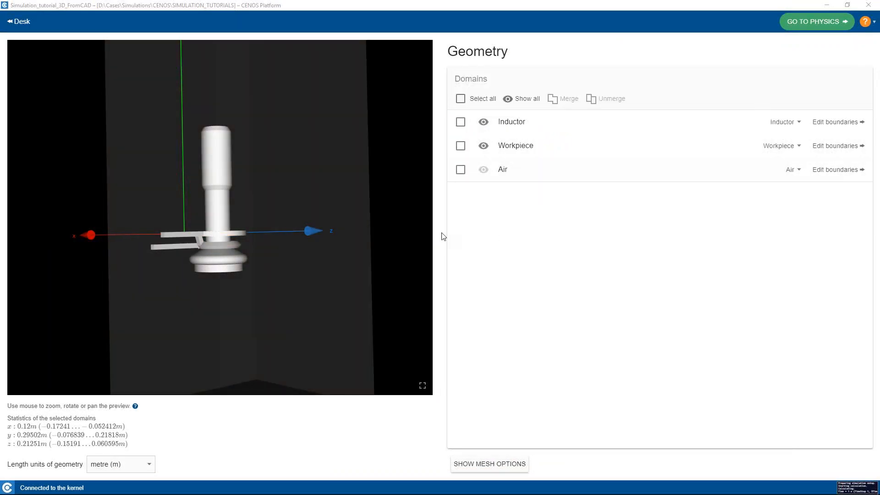
Leave the CAD geometry for the desk, switch to the Simulation_tutorial_2D_templates case, and open its Template geometry settings.
{"action": "left_click", "coordinate": [29, 21]}
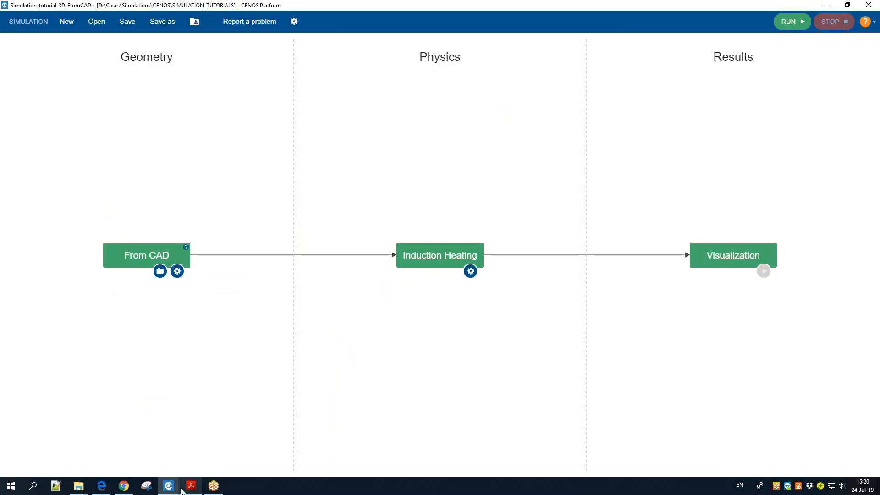
{"action": "left_click", "coordinate": [176, 490]}
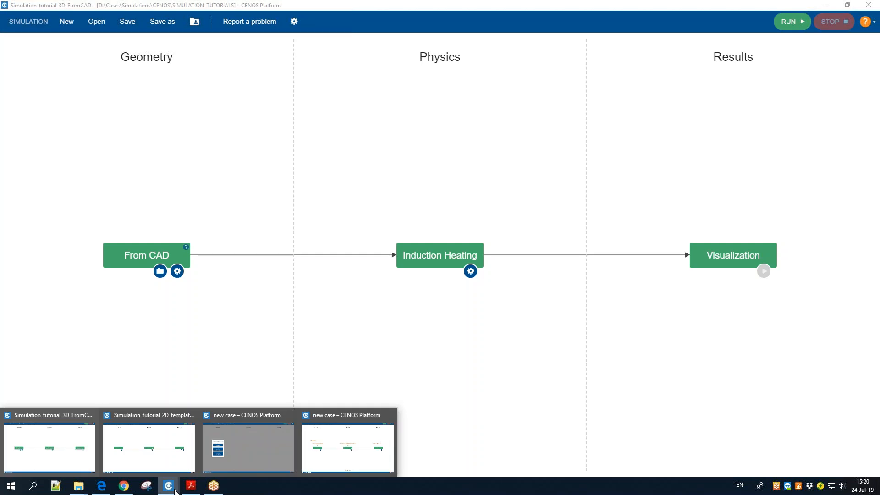
{"action": "left_click", "coordinate": [149, 452]}
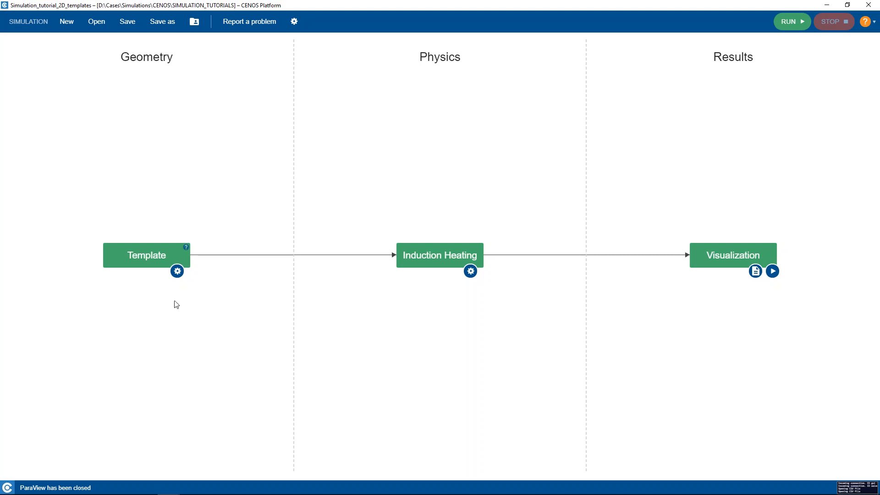
{"action": "left_click", "coordinate": [178, 272]}
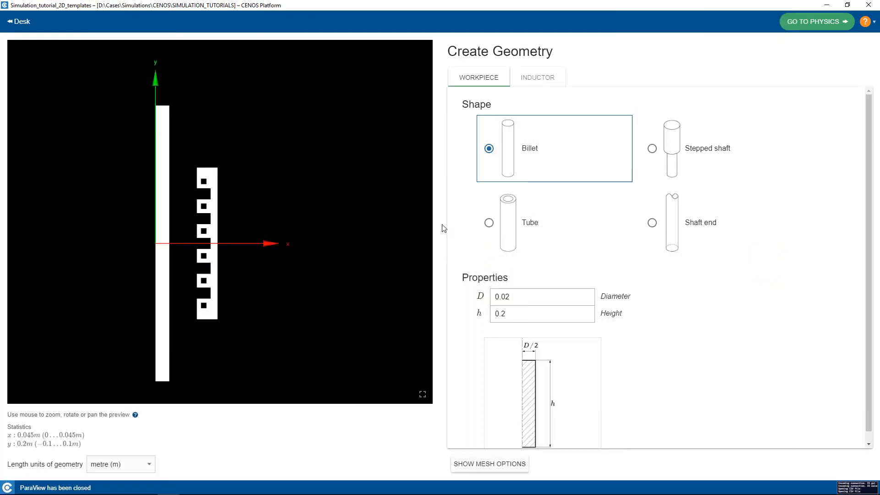
Switch to the new case with the geometry source choice and return to the Simulation_tutorial_2D_templates case.
{"action": "mouse_move", "coordinate": [238, 486]}
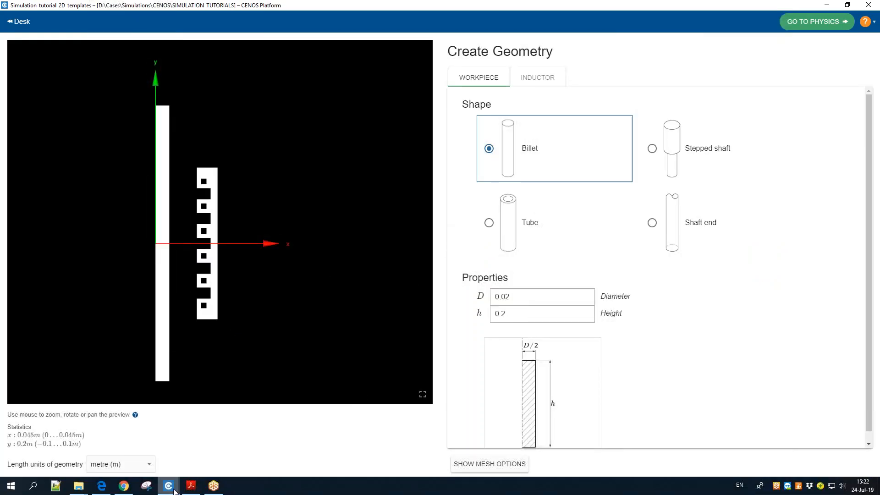
{"action": "mouse_move", "coordinate": [174, 492]}
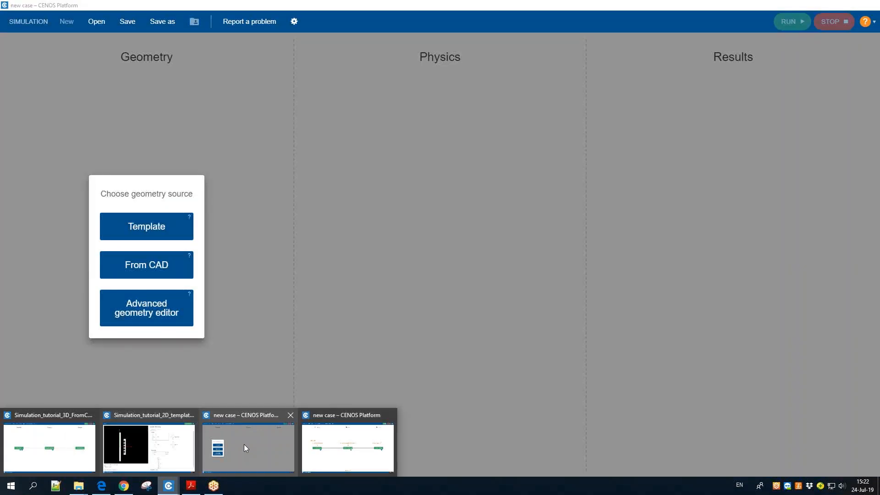
{"action": "left_click", "coordinate": [243, 444]}
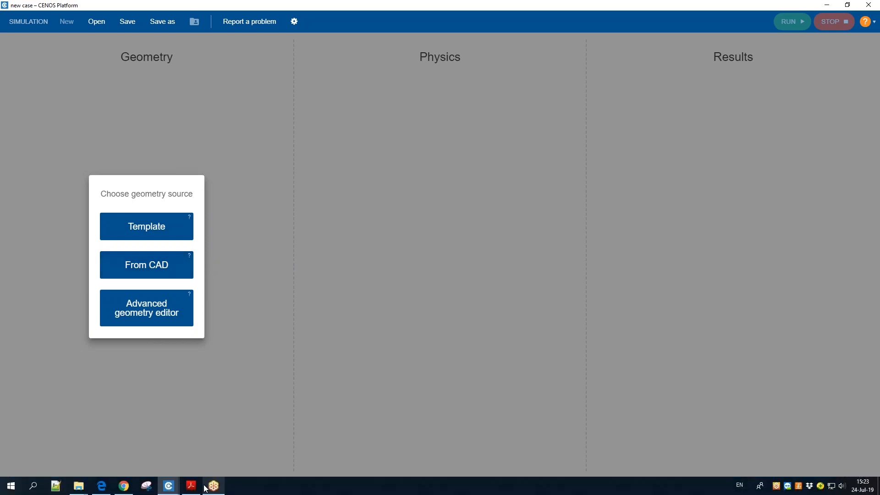
{"action": "mouse_move", "coordinate": [173, 489]}
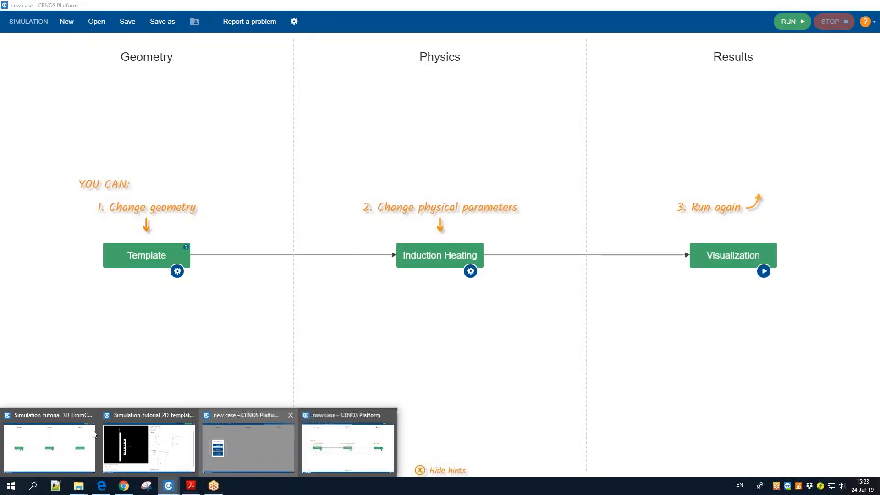
{"action": "left_click", "coordinate": [64, 444]}
{"action": "mouse_move", "coordinate": [174, 489]}
{"action": "left_click", "coordinate": [149, 442]}
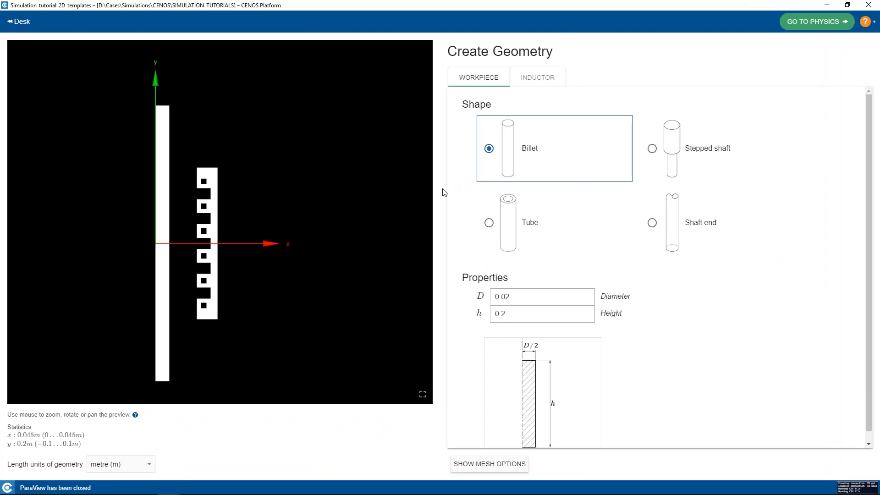
Try the Stepped shaft, Shaft end and Tube shapes for the workpiece and reselect Billet.
{"action": "scroll", "coordinate": [459, 244], "scroll_direction": "down", "scroll_amount": 1}
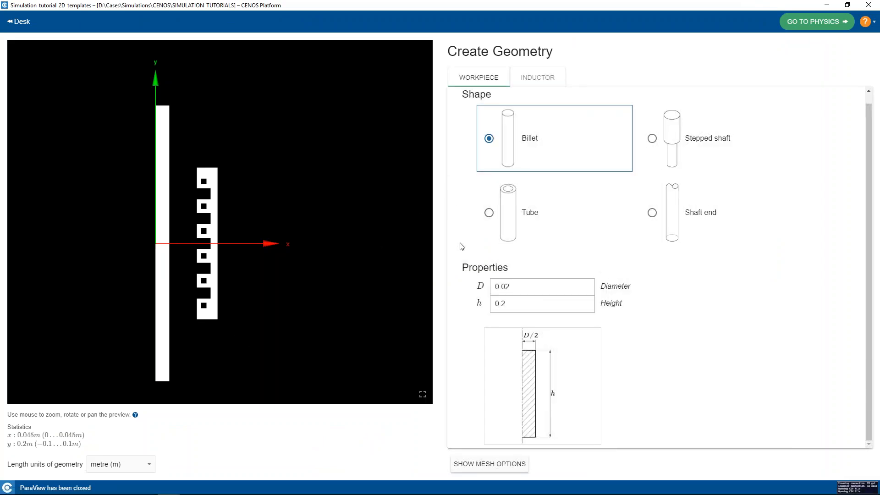
{"action": "scroll", "coordinate": [461, 255], "scroll_direction": "up", "scroll_amount": 1}
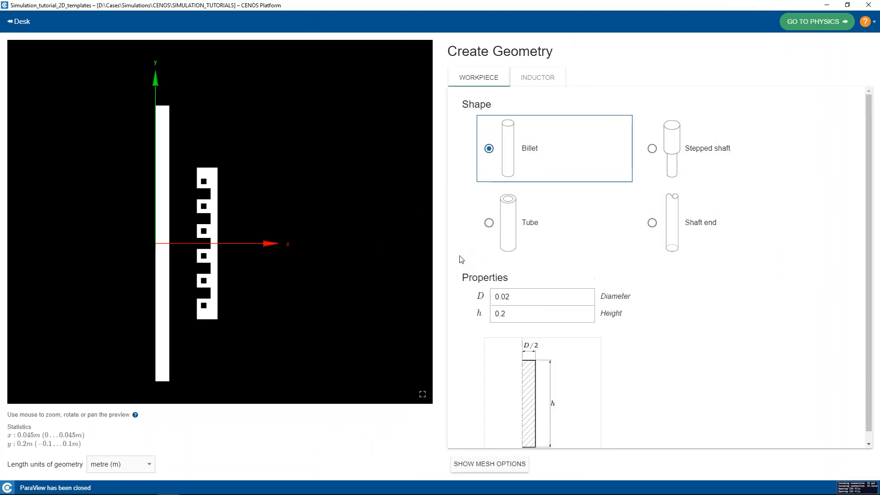
{"action": "left_click", "coordinate": [683, 174]}
{"action": "left_click", "coordinate": [680, 222]}
{"action": "left_click", "coordinate": [573, 222]}
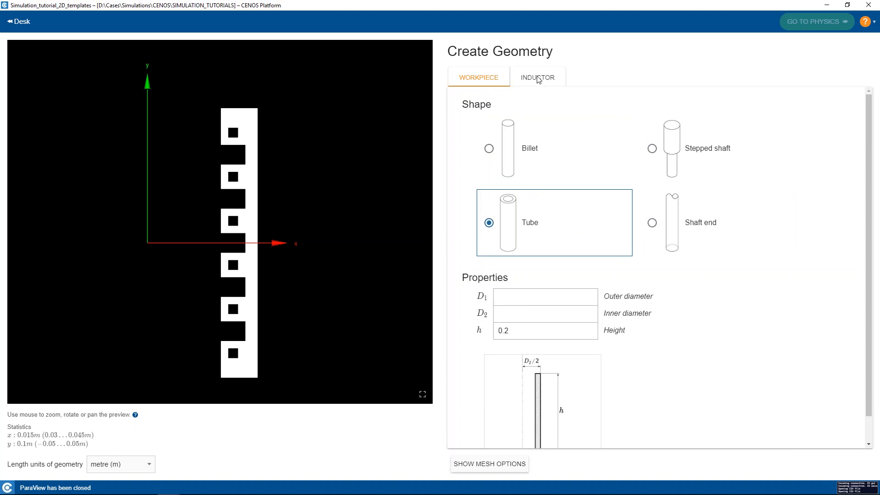
{"action": "left_click", "coordinate": [520, 143]}
Open the inductor geometry settings and examine the shape options, properties and dimension sketch.
{"action": "left_click", "coordinate": [530, 77]}
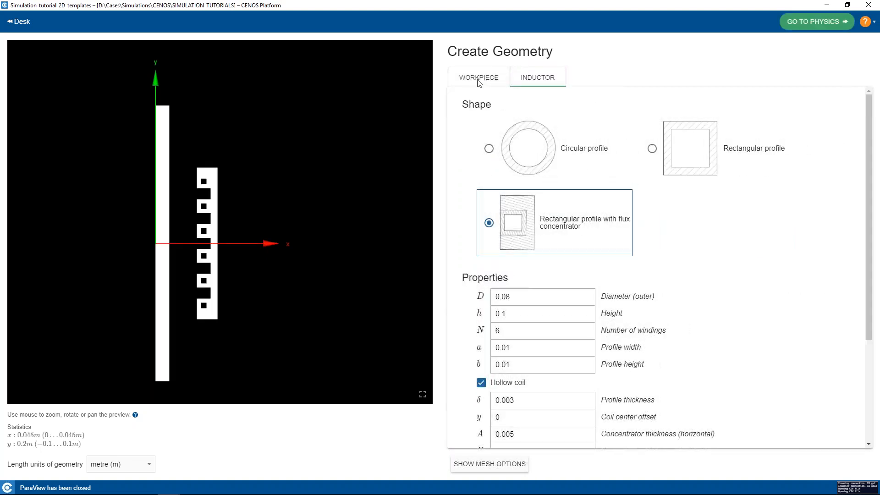
{"action": "scroll", "coordinate": [504, 243], "scroll_direction": "down", "scroll_amount": 1}
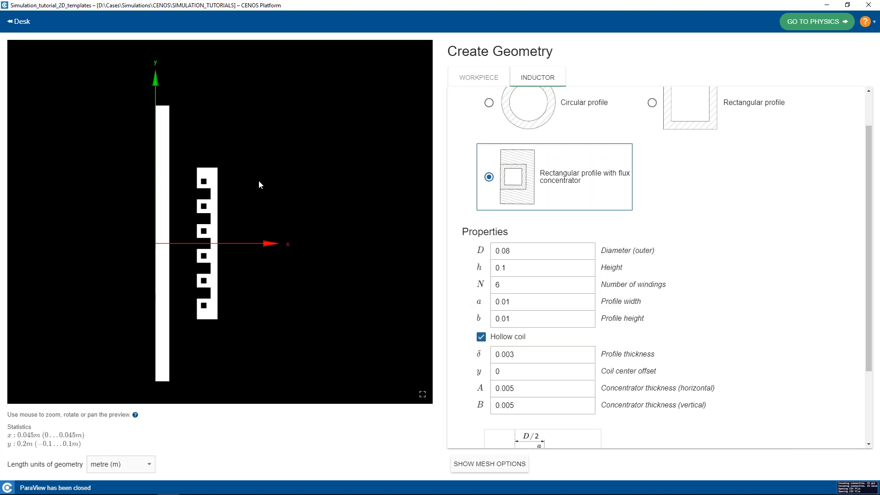
{"action": "scroll", "coordinate": [512, 348], "scroll_direction": "down", "scroll_amount": 2}
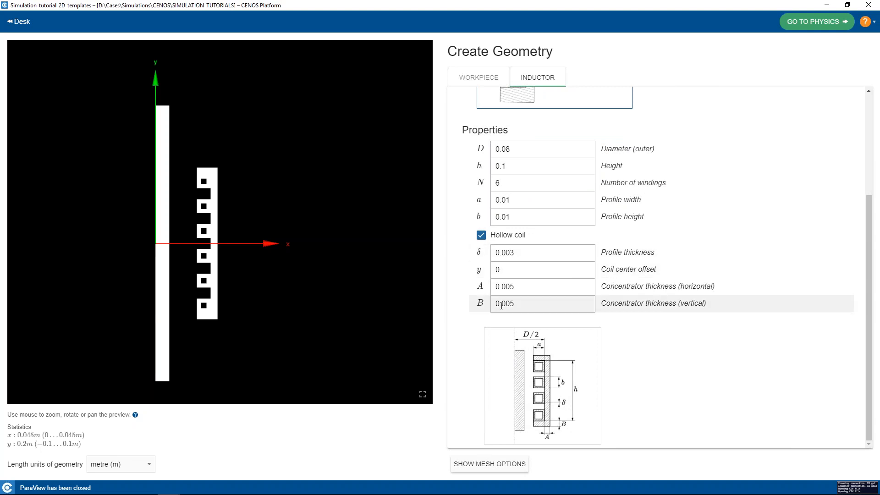
{"action": "scroll", "coordinate": [458, 273], "scroll_direction": "up", "scroll_amount": 3}
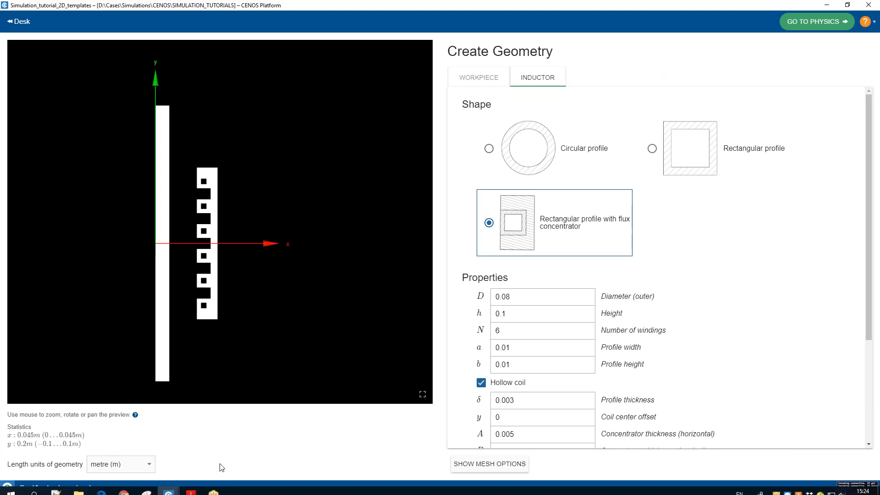
Inspect the From CAD geometry of the Simulation_tutorial_3D_FromCAD case in the preview and return to the Simulation_tutorial_2D_templates case.
{"action": "mouse_move", "coordinate": [170, 487]}
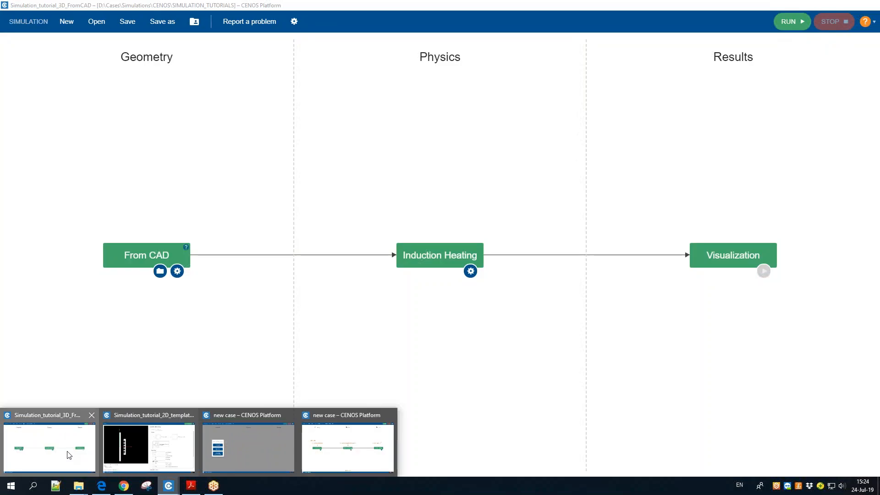
{"action": "left_click", "coordinate": [68, 455]}
{"action": "left_click", "coordinate": [177, 271]}
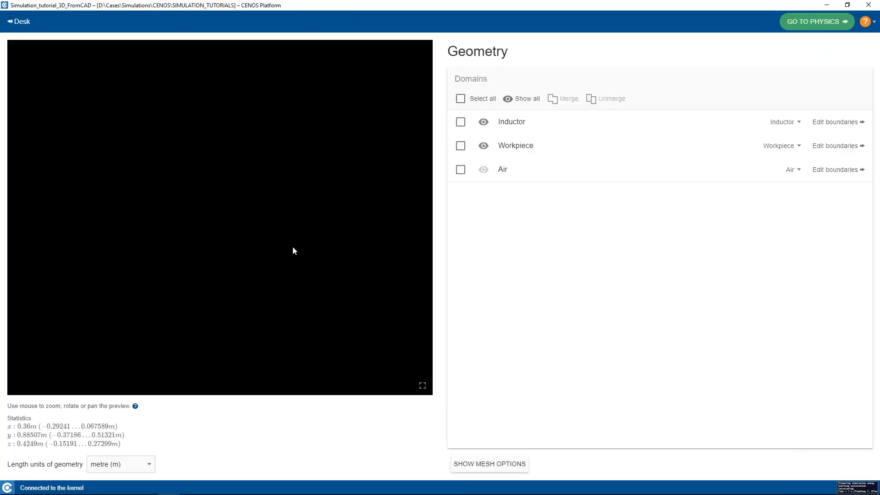
{"action": "mouse_move", "coordinate": [264, 217]}
{"action": "left_mouse_down"}
{"action": "mouse_move", "coordinate": [252, 208]}
{"action": "mouse_move", "coordinate": [237, 236]}
{"action": "left_mouse_up"}
{"action": "left_click_drag", "start_coordinate": [327, 225], "coordinate": [295, 256]}
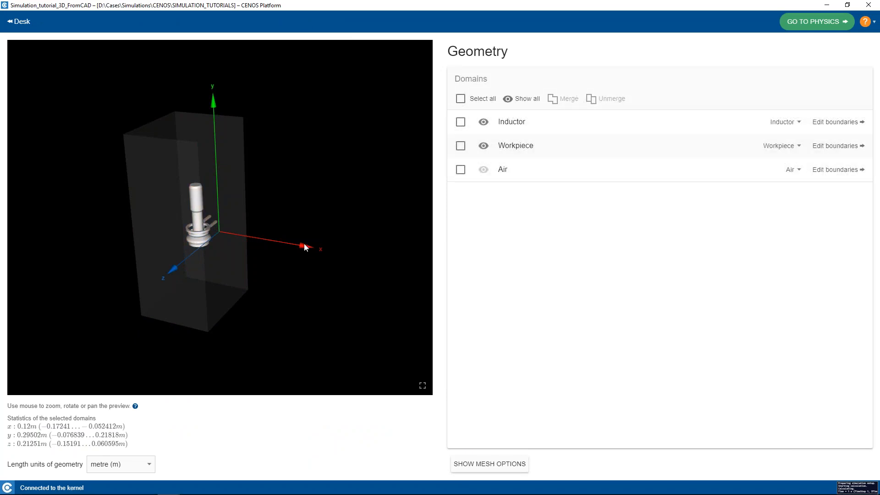
{"action": "left_click", "coordinate": [176, 486]}
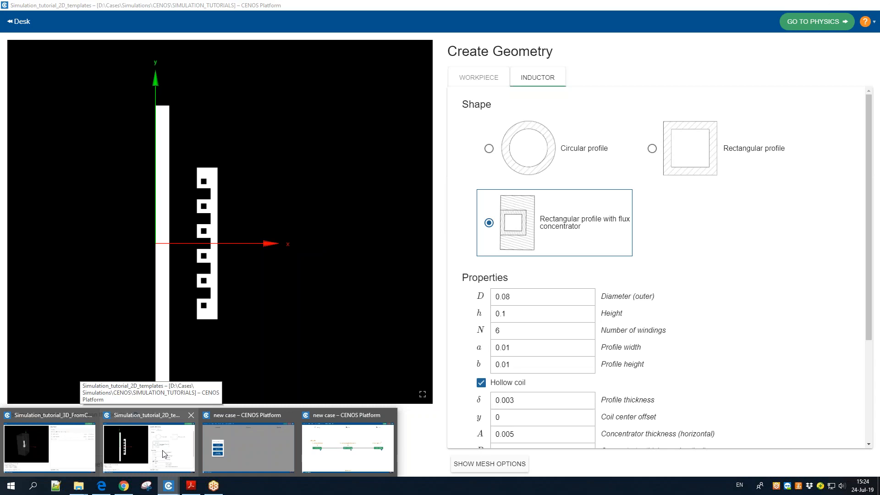
{"action": "left_click", "coordinate": [163, 454]}
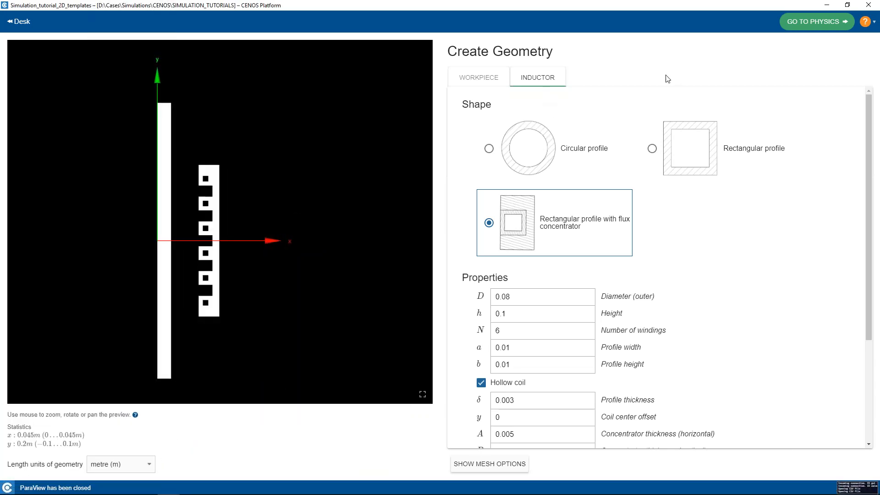
Open the physics setup and examine the simulation control, workpiece and winding domain settings.
{"action": "left_click", "coordinate": [810, 23]}
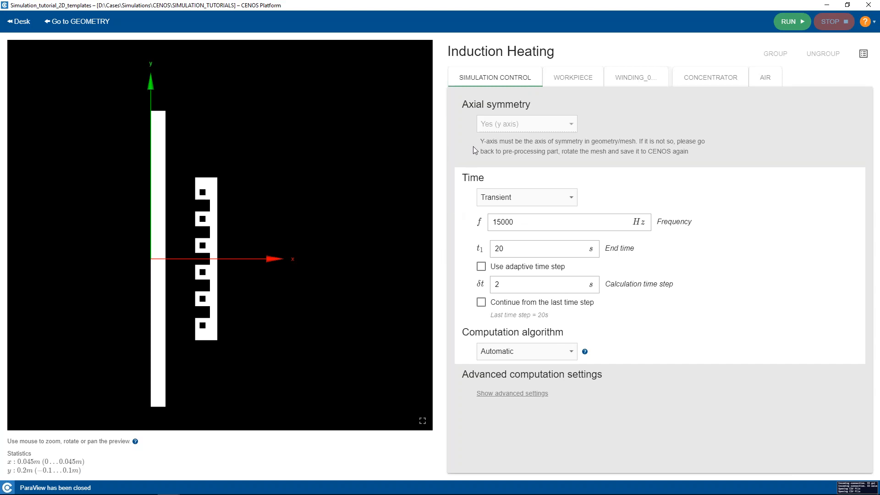
{"action": "left_click", "coordinate": [579, 84]}
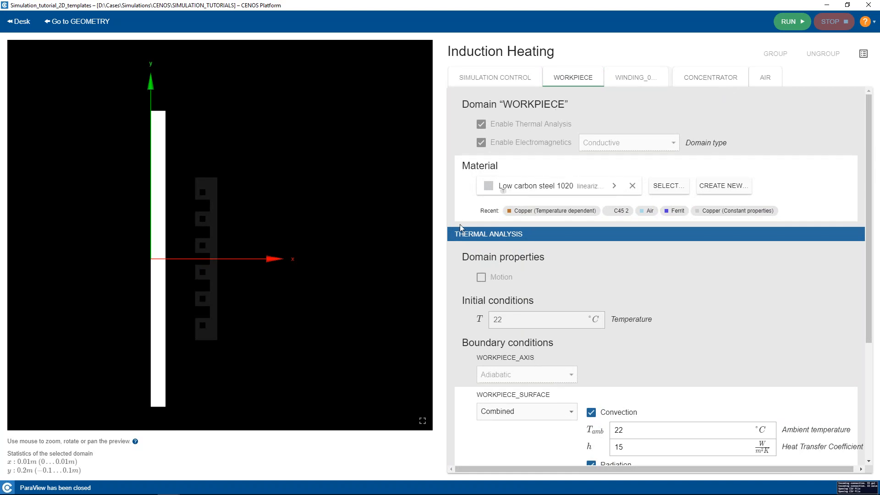
{"action": "scroll", "coordinate": [461, 224], "scroll_direction": "down", "scroll_amount": 4}
{"action": "scroll", "coordinate": [499, 291], "scroll_direction": "up", "scroll_amount": 4}
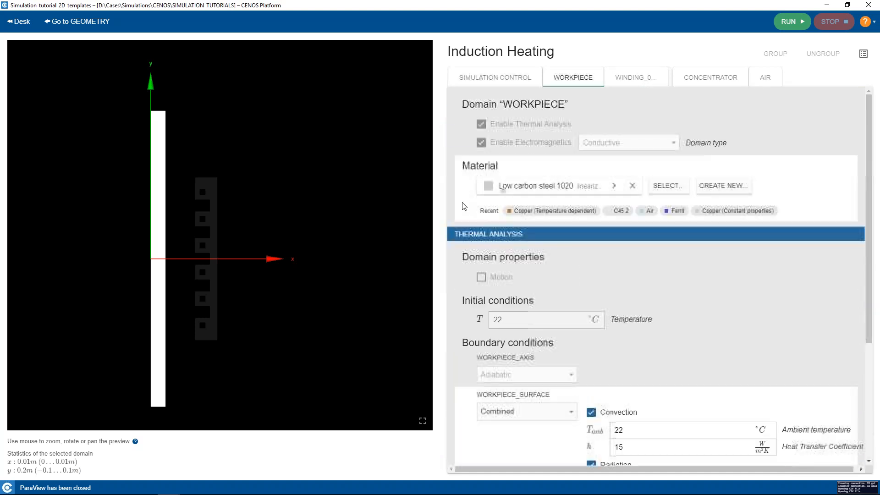
{"action": "left_click", "coordinate": [625, 80]}
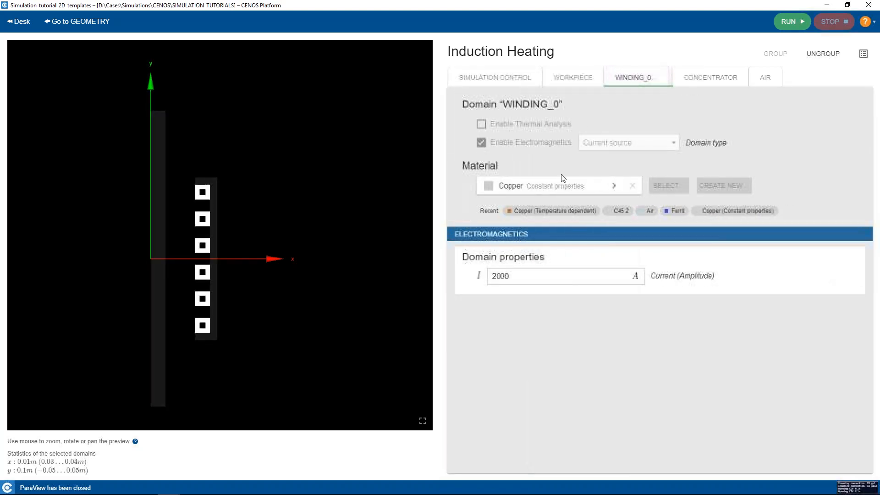
{"action": "mouse_move", "coordinate": [541, 284]}
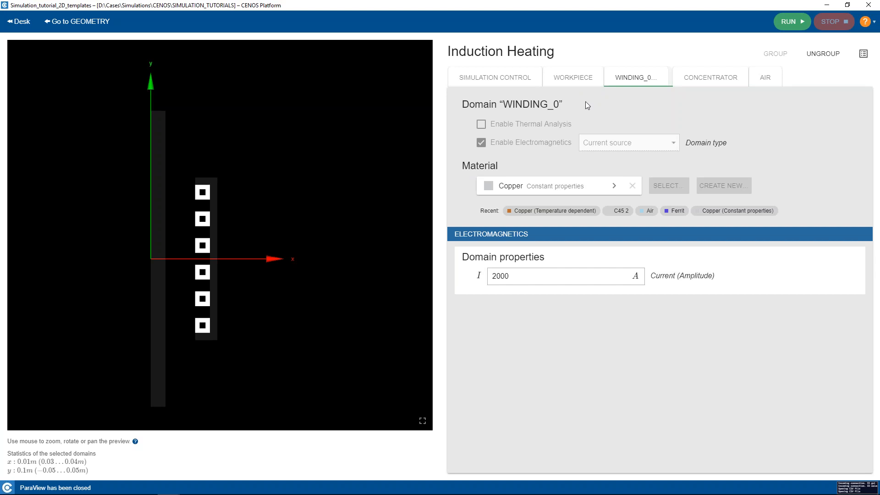
Examine the workpiece's material, initial temperature and thermal and electromagnetic boundary conditions.
{"action": "left_click", "coordinate": [572, 81]}
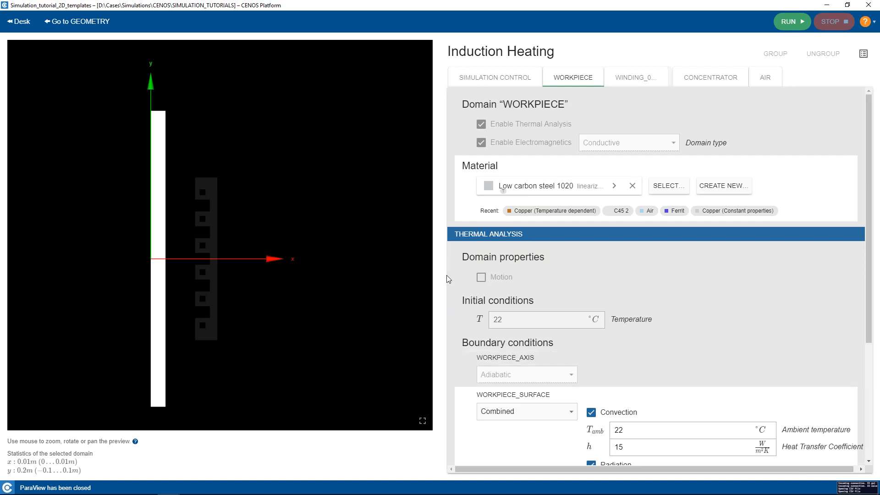
{"action": "scroll", "coordinate": [449, 266], "scroll_direction": "down", "scroll_amount": 3}
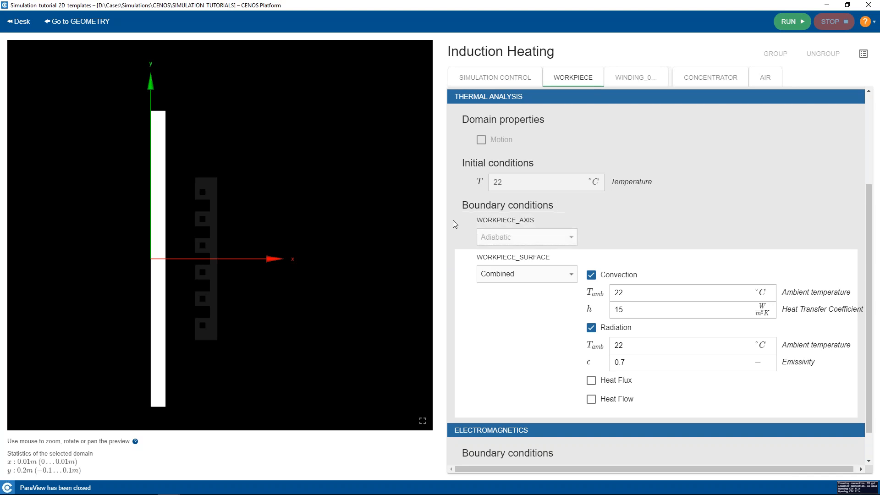
{"action": "scroll", "coordinate": [451, 236], "scroll_direction": "down", "scroll_amount": 2}
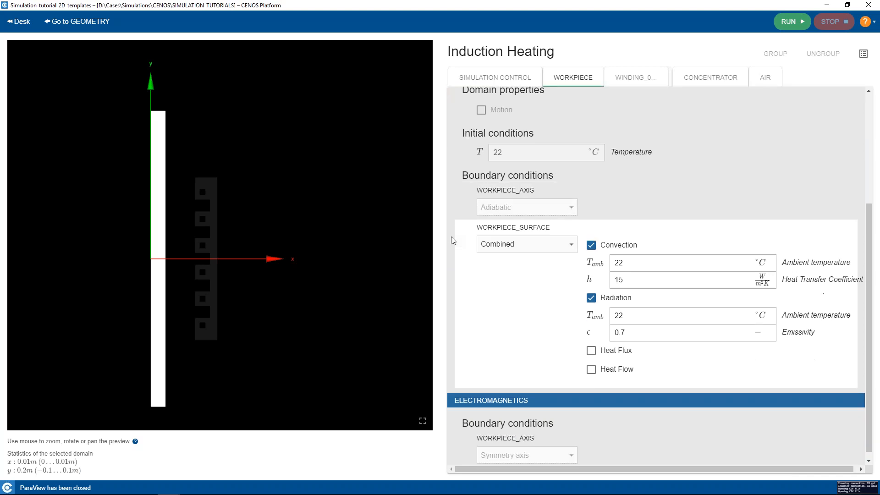
{"action": "scroll", "coordinate": [451, 236], "scroll_direction": "up", "scroll_amount": 5}
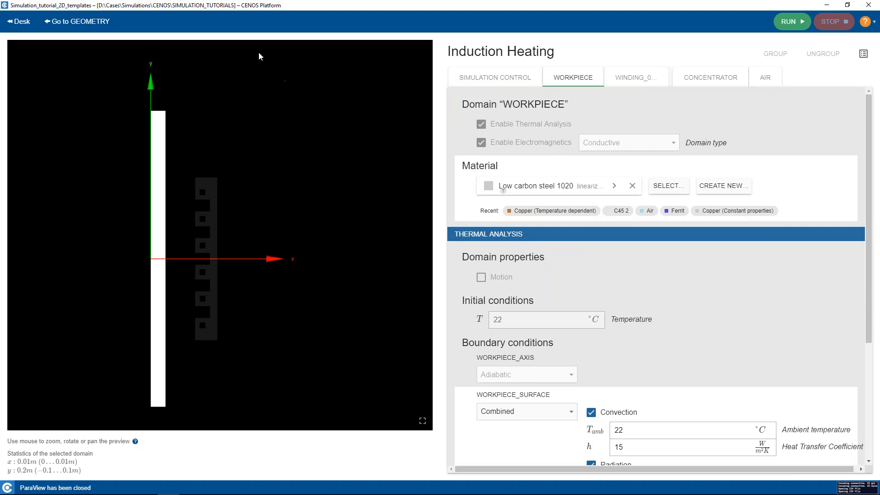
Open the simulation results in ParaView and rotate the 3D view to inspect the workpiece temperature inside the inductor.
{"action": "left_click", "coordinate": [20, 22]}
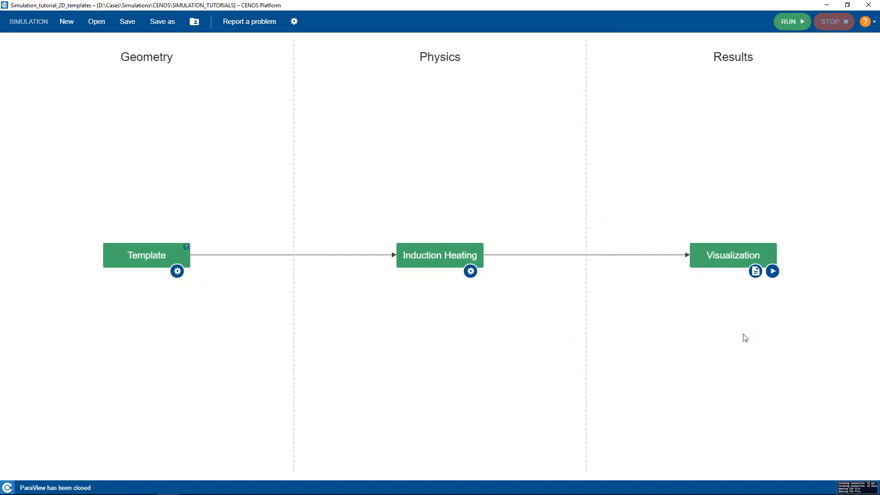
{"action": "left_click", "coordinate": [772, 271]}
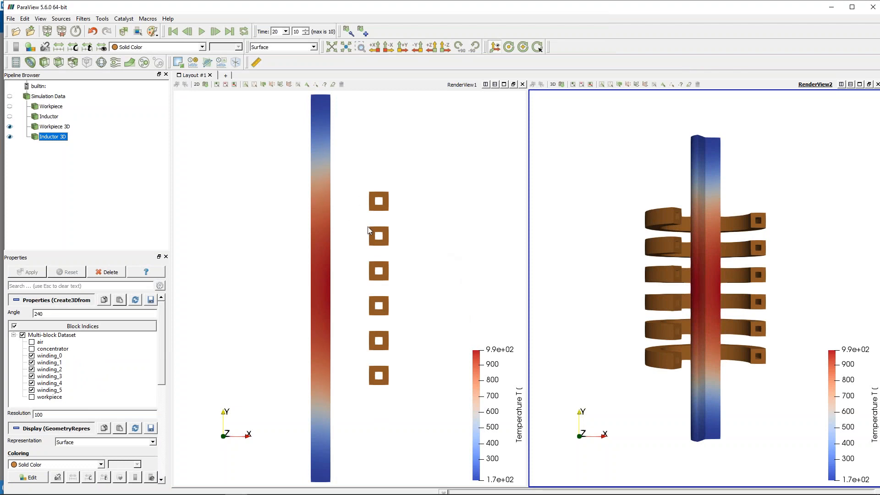
{"action": "left_click", "coordinate": [421, 243]}
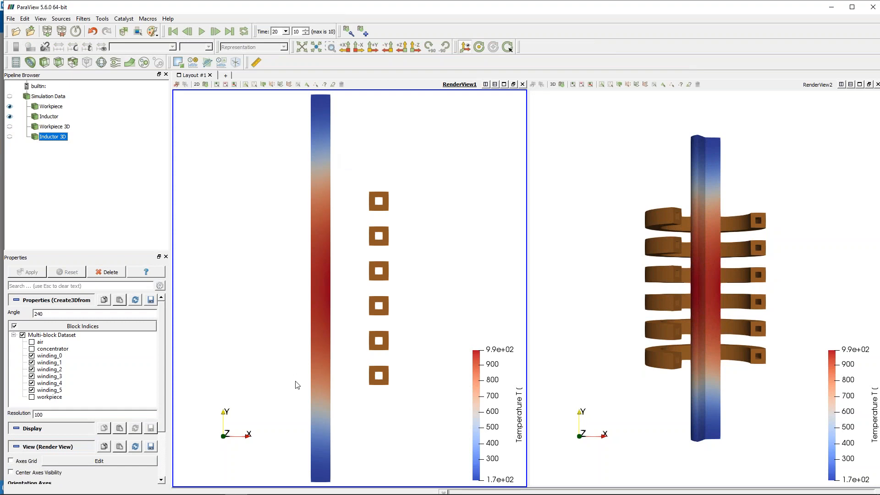
{"action": "left_click", "coordinate": [57, 107]}
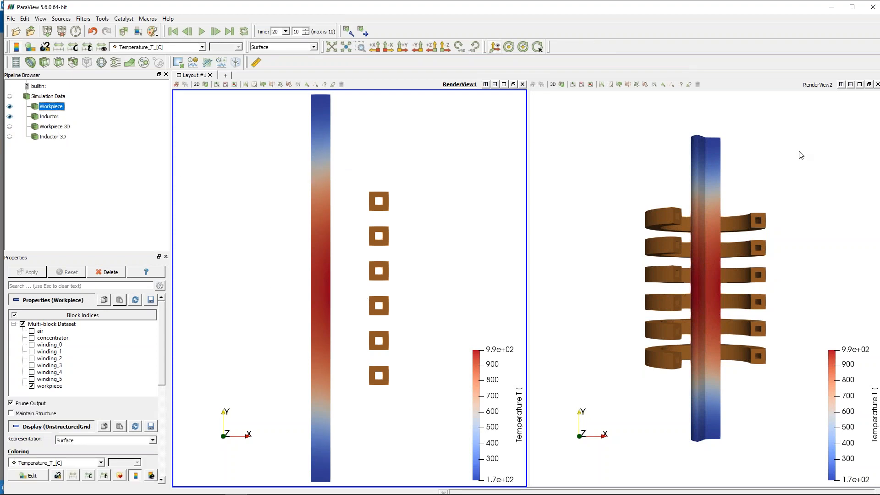
{"action": "left_click", "coordinate": [778, 190]}
{"action": "left_click_drag", "start_coordinate": [823, 213], "coordinate": [716, 252]}
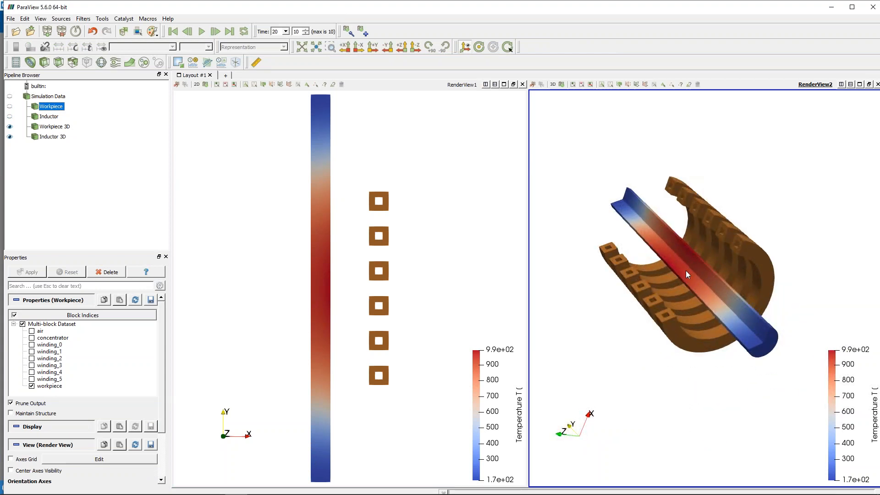
{"action": "scroll", "coordinate": [696, 273], "scroll_direction": "up", "scroll_amount": 3}
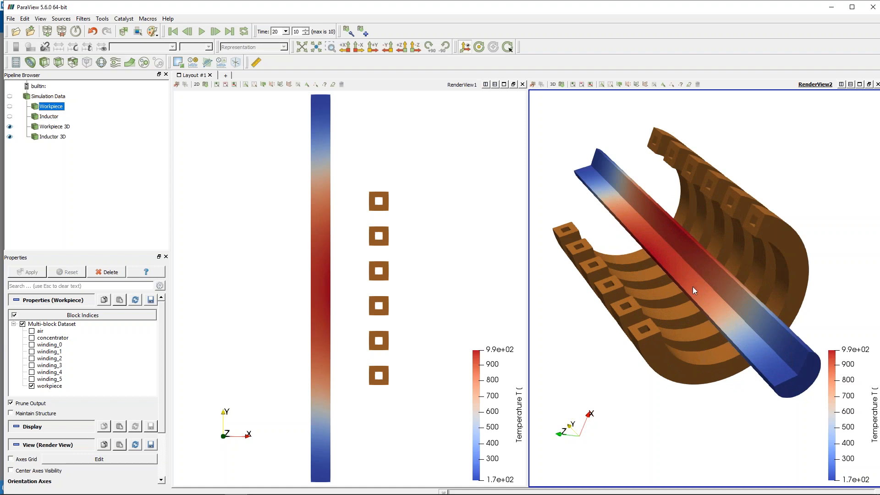
Color the 2D workpiece by Current_Density_J and Magnetic_Flux_Density_B in turn, and return it to Temperature_T.
{"action": "left_click", "coordinate": [453, 256]}
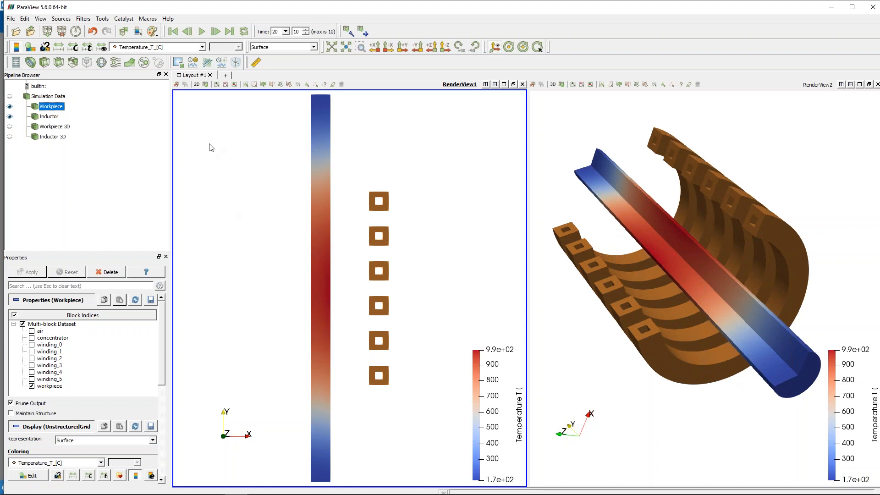
{"action": "left_click", "coordinate": [202, 47]}
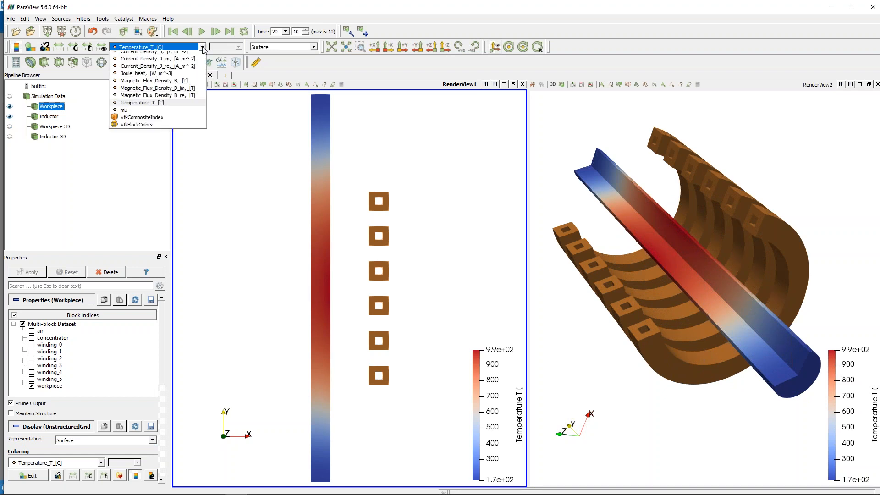
{"action": "left_click", "coordinate": [184, 64]}
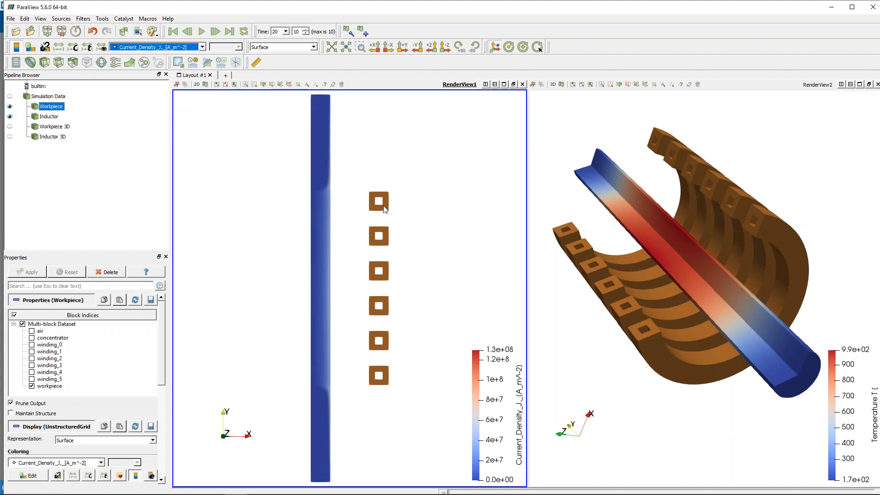
{"action": "left_click", "coordinate": [158, 48]}
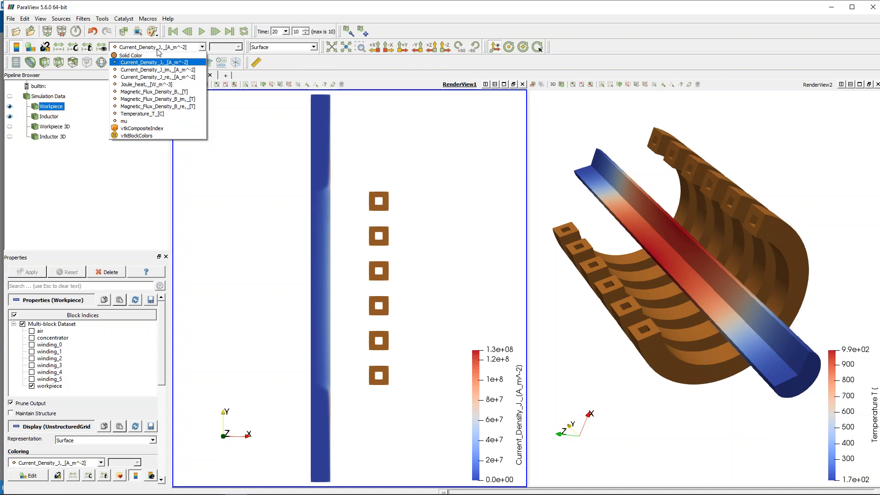
{"action": "left_click", "coordinate": [157, 93]}
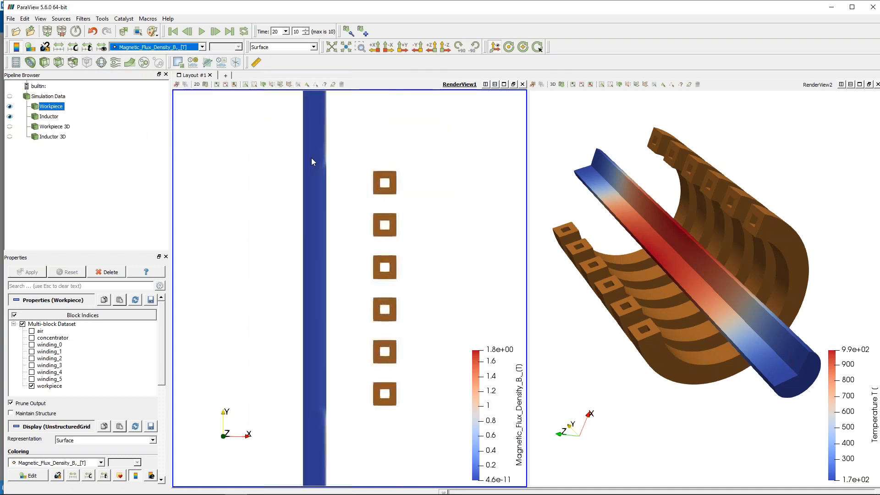
{"action": "left_click", "coordinate": [170, 48]}
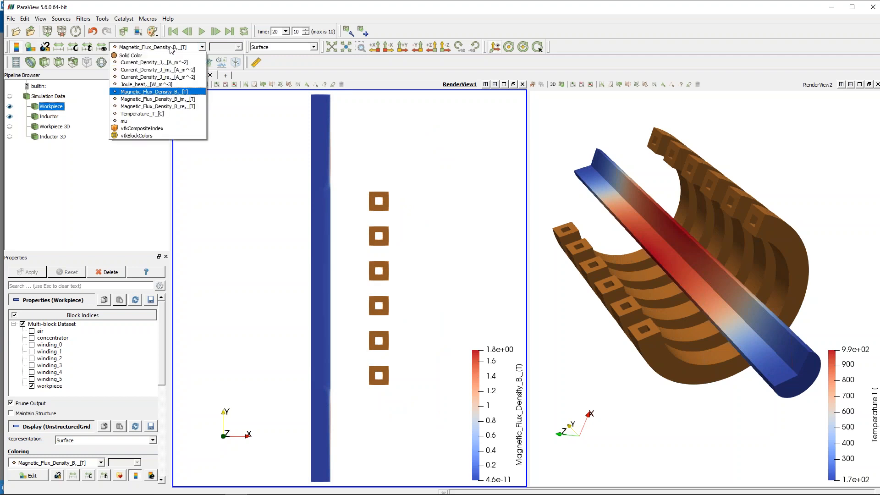
{"action": "left_click", "coordinate": [144, 115]}
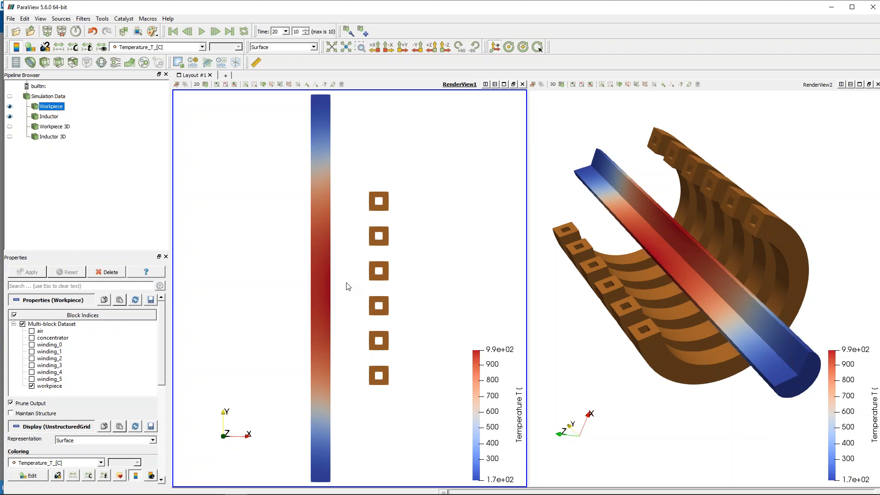
Leave ParaView, open the case's global results file in Excel at full window size and fit column B's width.
{"action": "left_click", "coordinate": [830, 6]}
{"action": "left_click", "coordinate": [458, 201]}
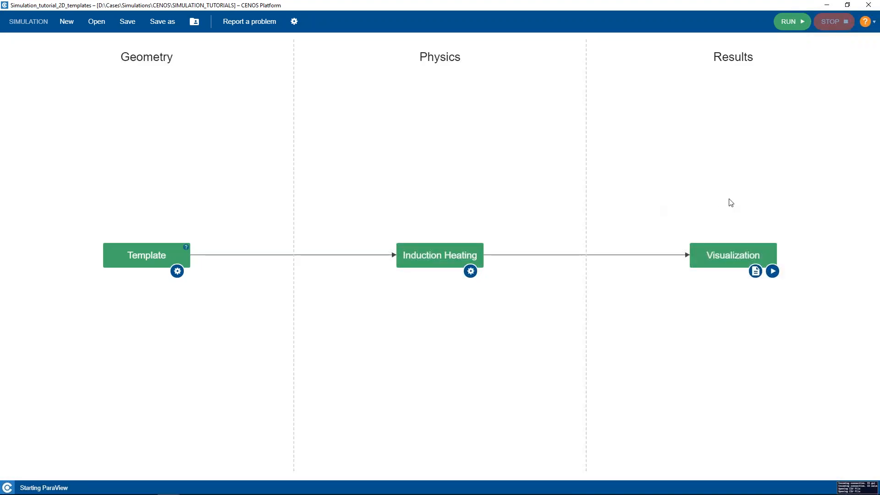
{"action": "left_click", "coordinate": [757, 271]}
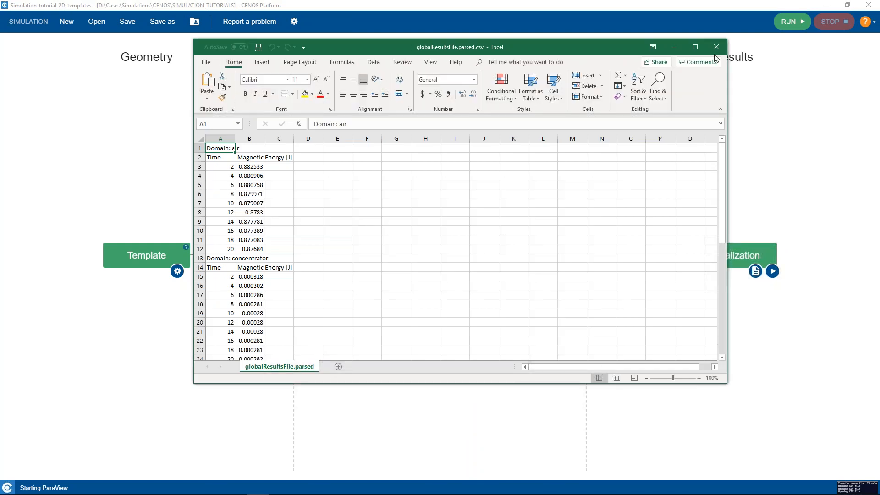
{"action": "left_click", "coordinate": [696, 47]}
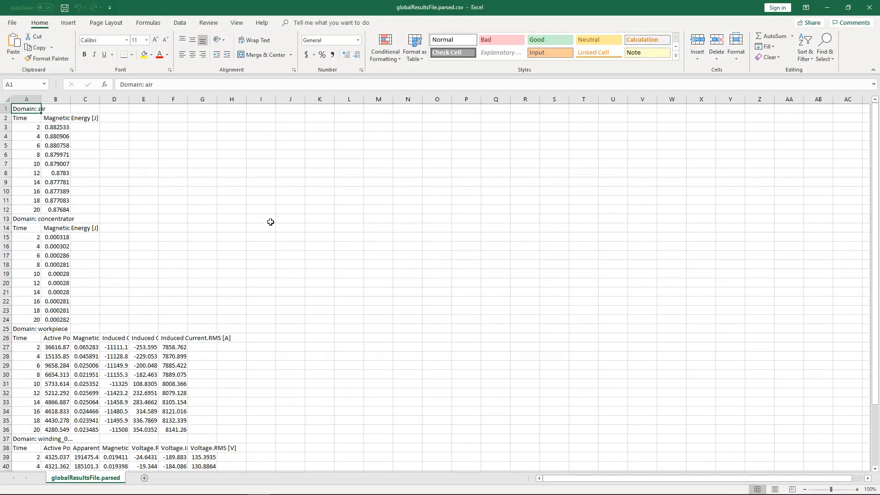
{"action": "double_click", "coordinate": [71, 100]}
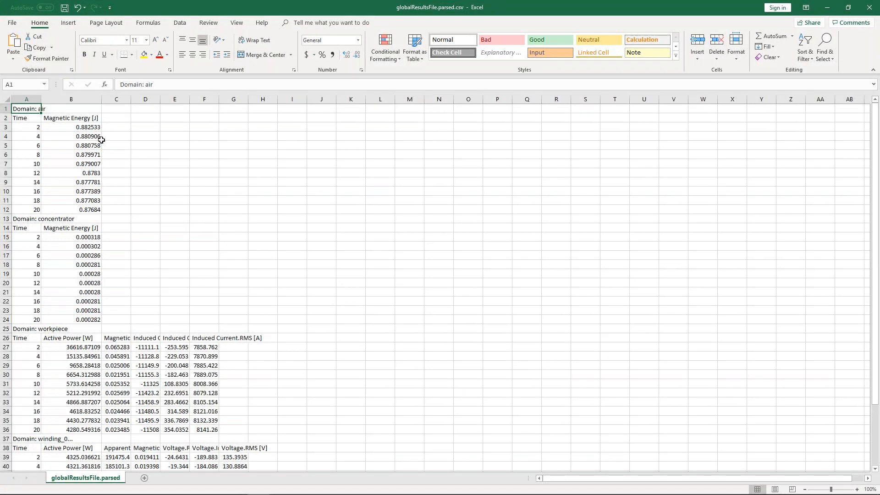
Examine the energy, power, current and voltage tables of all domains and return to the simulation desk.
{"action": "scroll", "coordinate": [87, 184], "scroll_direction": "down", "scroll_amount": 3}
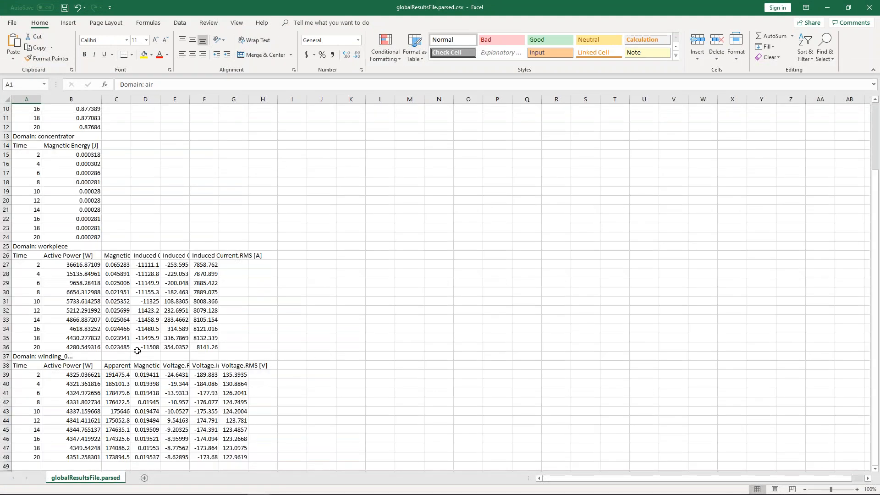
{"action": "scroll", "coordinate": [156, 289], "scroll_direction": "up", "scroll_amount": 3}
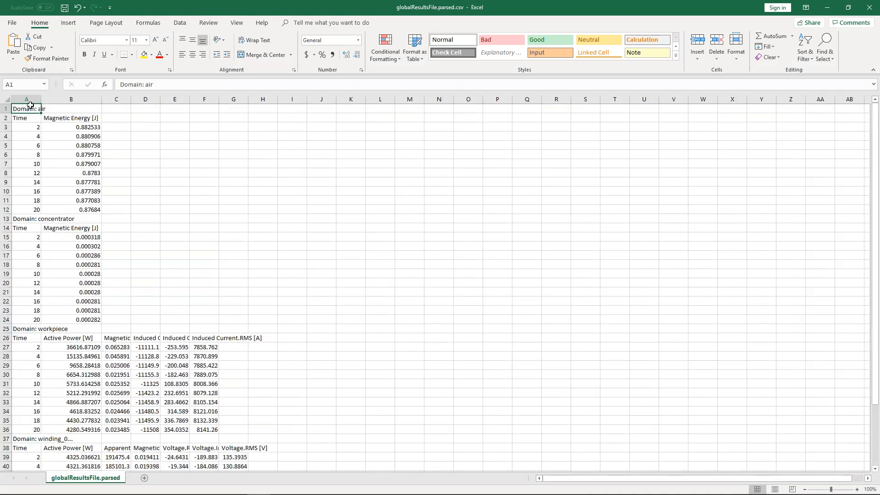
{"action": "scroll", "coordinate": [48, 223], "scroll_direction": "down", "scroll_amount": 3}
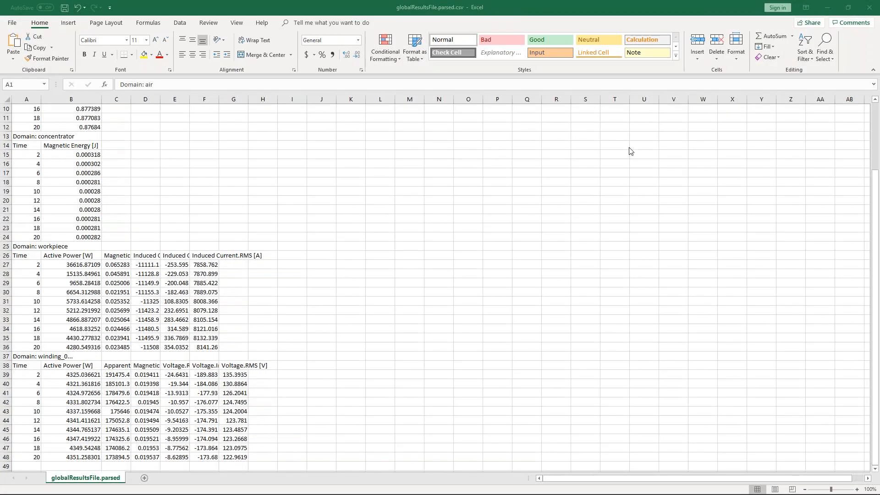
{"action": "left_click", "coordinate": [836, 13]}
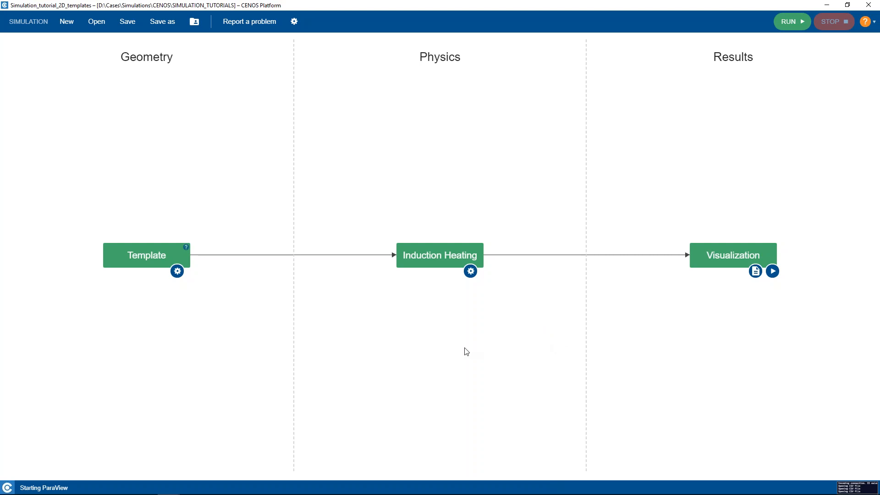
Reopen the Induction Heating physics setup and examine the simulation control settings and geometry preview.
{"action": "key", "text": "XF86AudioLowerVolume"}
{"action": "left_click", "coordinate": [471, 275]}
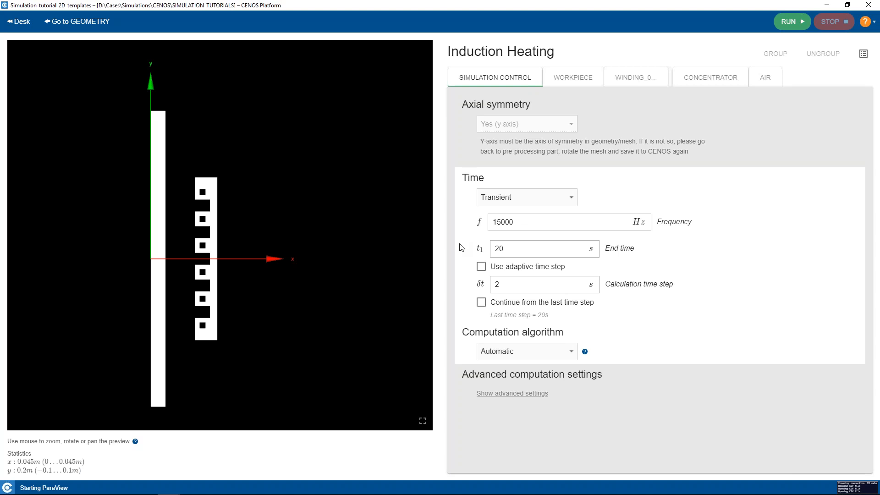
{"action": "middle_click_drag", "start_coordinate": [241, 264], "coordinate": [249, 253]}
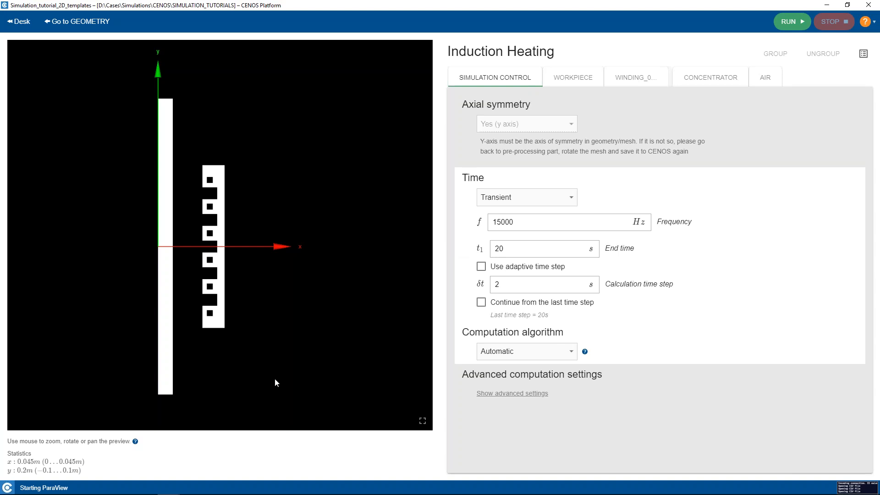
Switch to the empty new case window and open the Simulation_tutorial_2D_scanning case from the SIMULATION_TUTORIALS folder.
{"action": "mouse_move", "coordinate": [173, 490]}
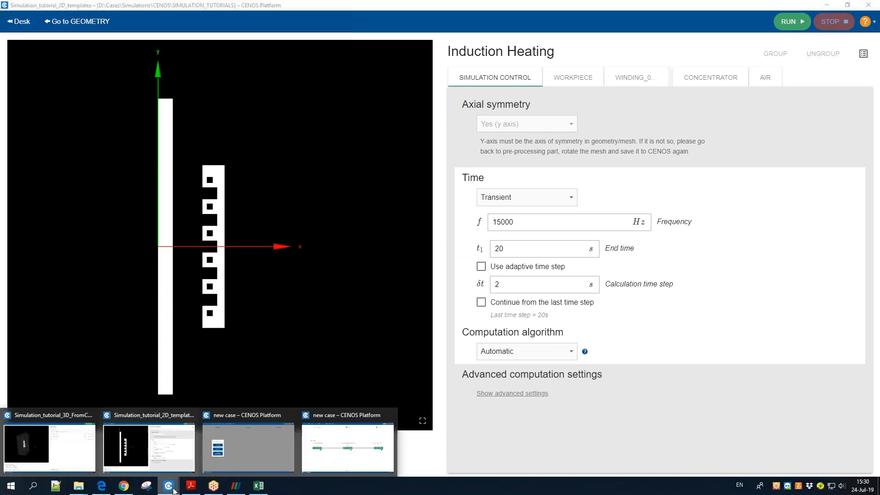
{"action": "left_click", "coordinate": [281, 453]}
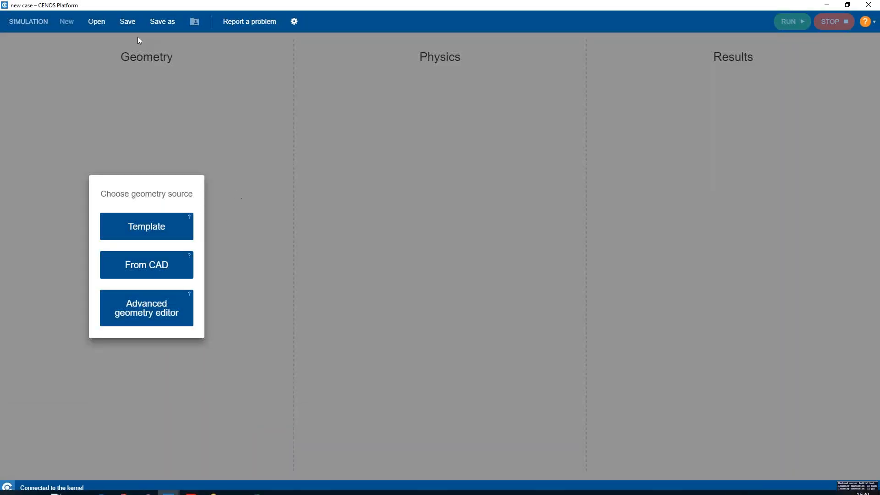
{"action": "left_click", "coordinate": [102, 27]}
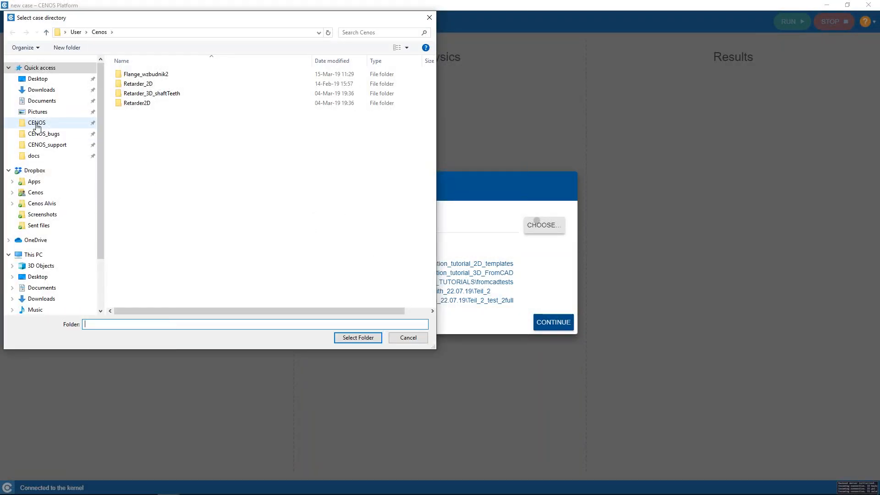
{"action": "left_click", "coordinate": [46, 123]}
{"action": "scroll", "coordinate": [252, 175], "scroll_direction": "down", "scroll_amount": 15}
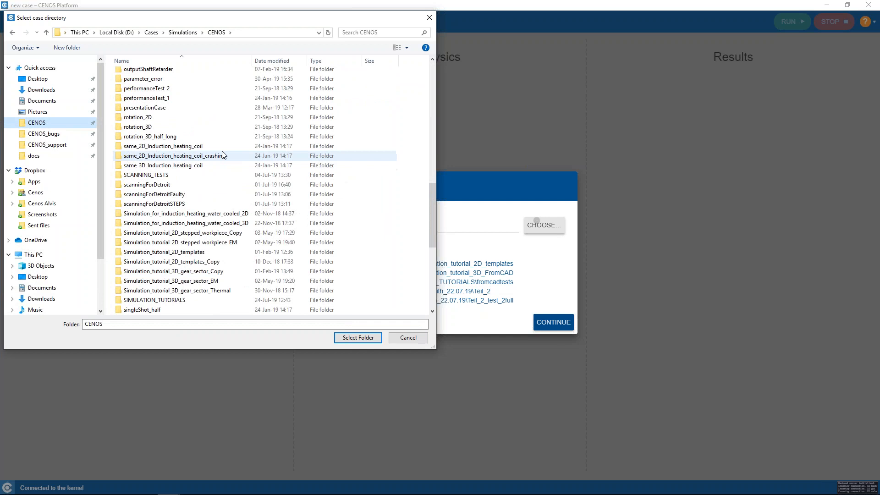
{"action": "scroll", "coordinate": [238, 159], "scroll_direction": "down", "scroll_amount": 1}
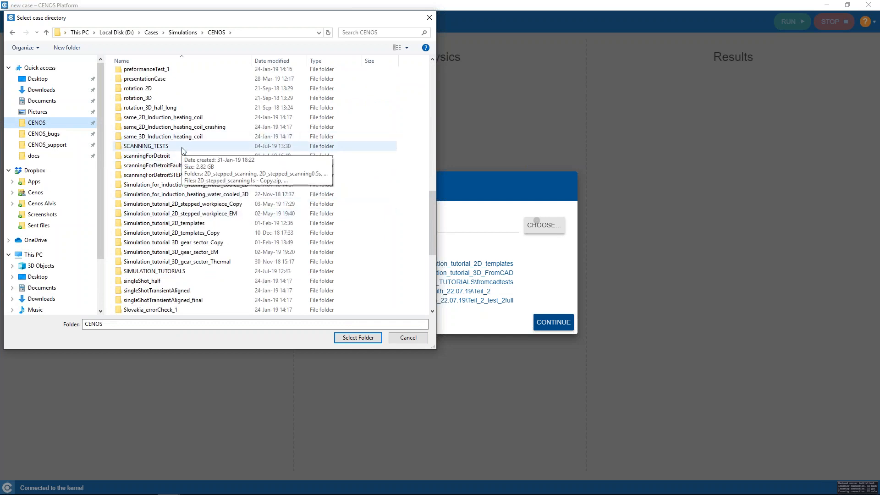
{"action": "double_click", "coordinate": [176, 272]}
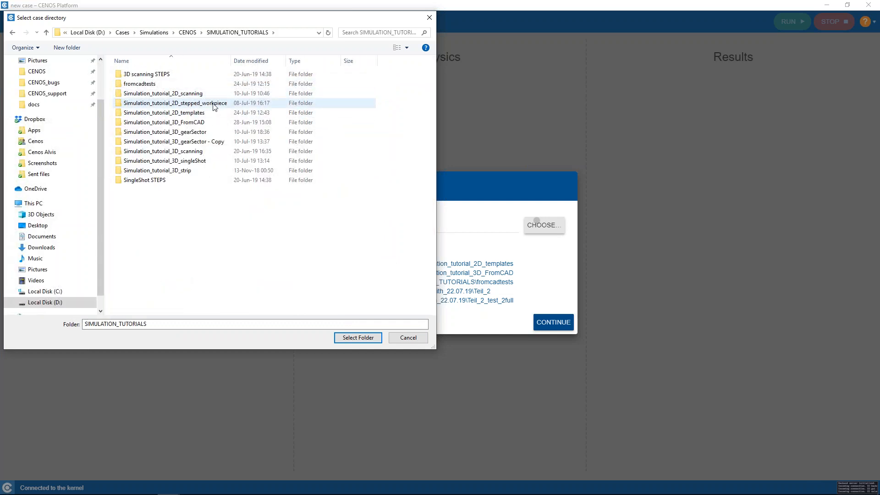
{"action": "double_click", "coordinate": [197, 94]}
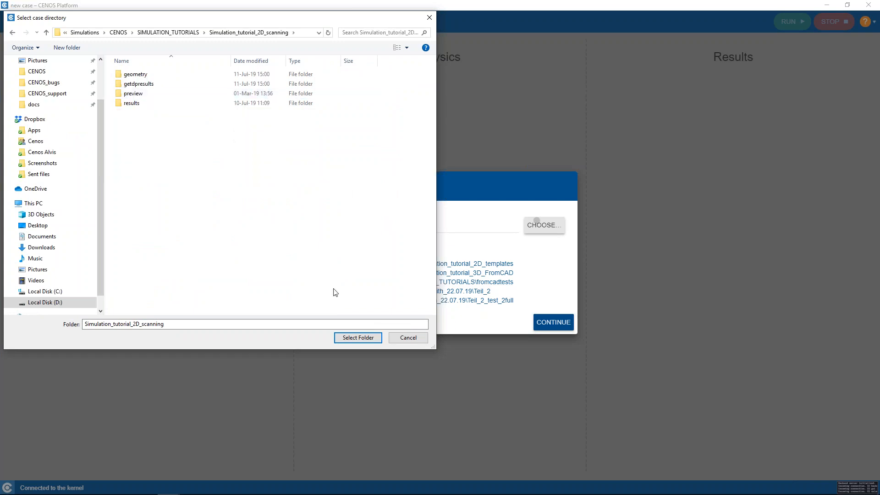
{"action": "left_click", "coordinate": [358, 337]}
{"action": "left_click", "coordinate": [554, 321]}
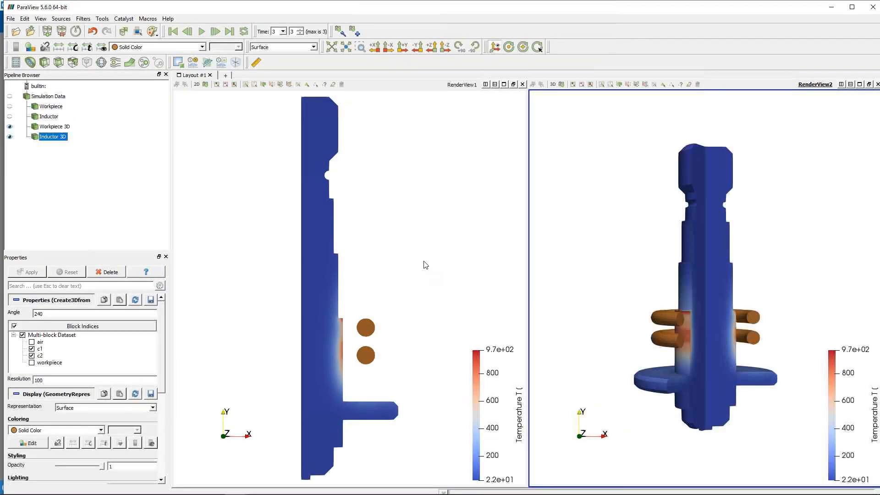
Play the 2D scanning results in ParaView, step back to time 1 and forward again to time 3.
{"action": "left_click", "coordinate": [388, 237]}
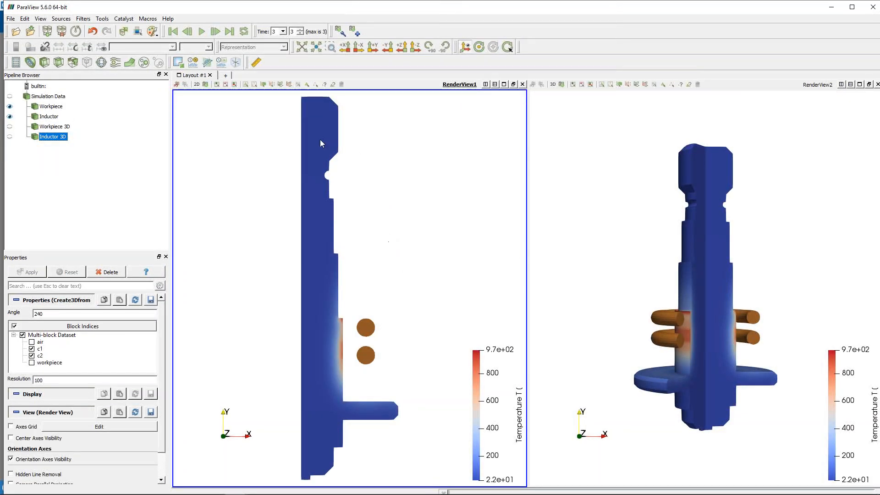
{"action": "left_click", "coordinate": [202, 32]}
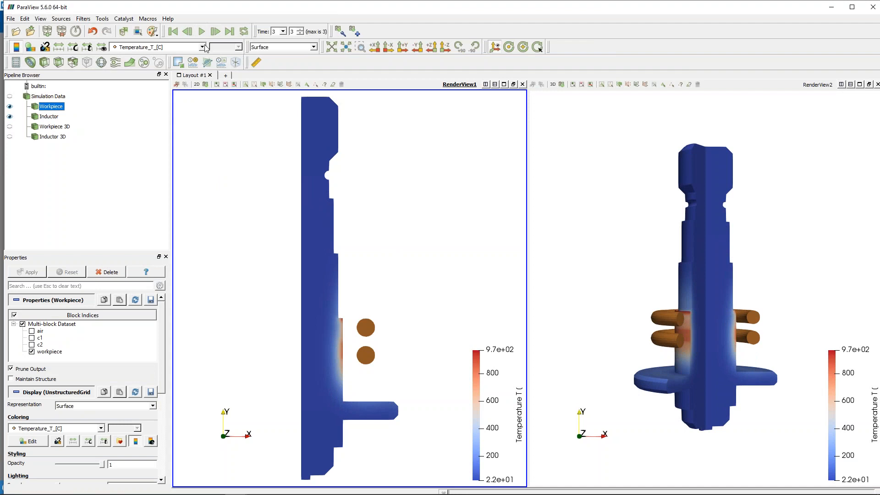
{"action": "left_click", "coordinate": [187, 32]}
{"action": "left_click", "coordinate": [188, 33]}
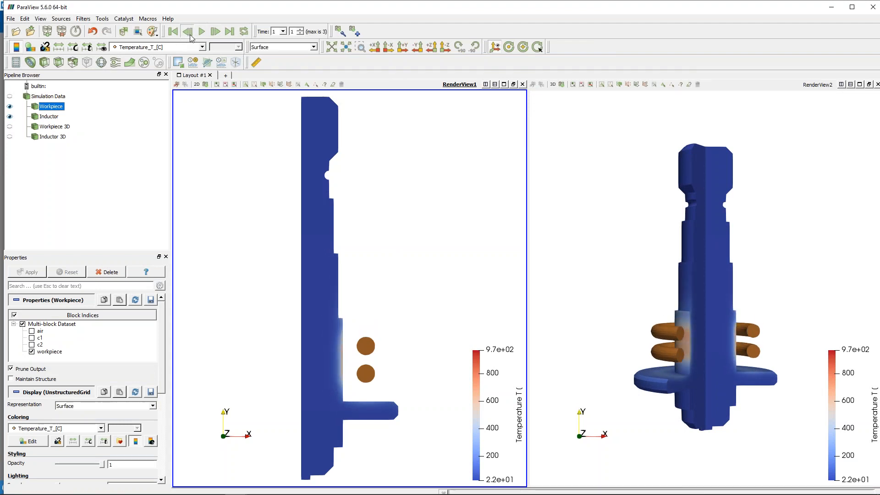
{"action": "left_click", "coordinate": [216, 31]}
{"action": "left_click", "coordinate": [216, 31]}
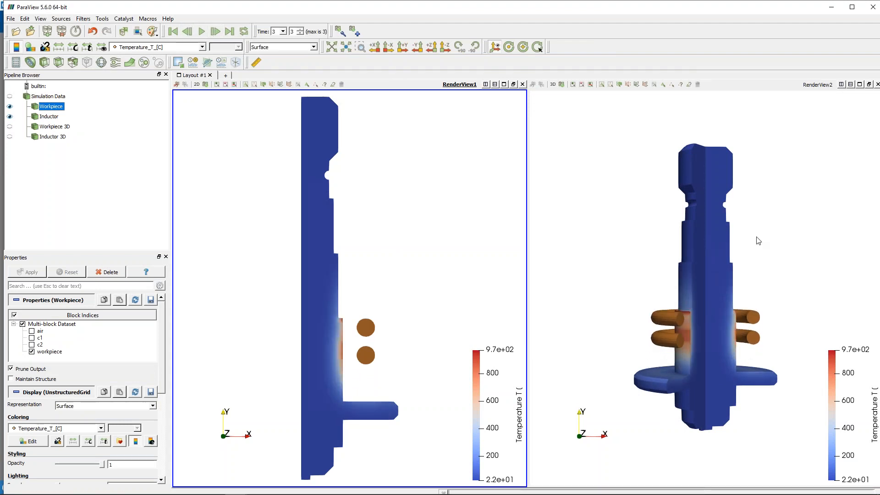
Leave ParaView and open the Induction Heating physics setup of the 2D scanning case.
{"action": "left_click", "coordinate": [831, 11]}
{"action": "left_click", "coordinate": [443, 204]}
{"action": "left_click", "coordinate": [473, 274]}
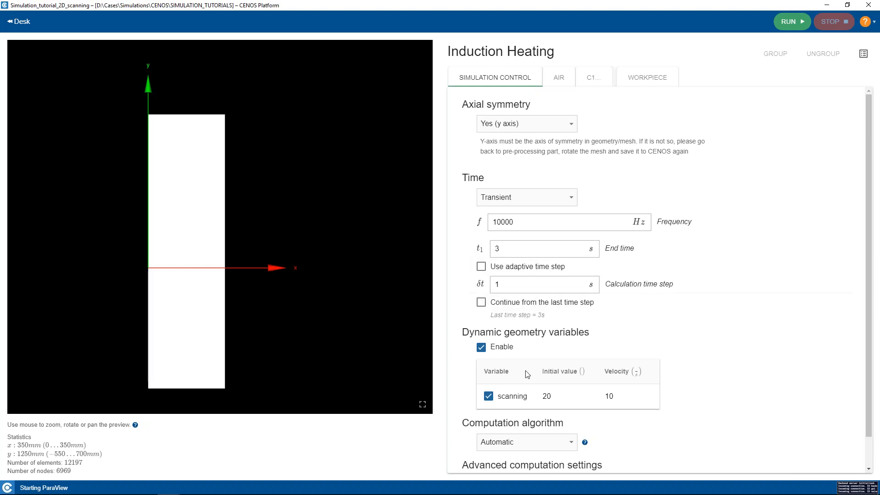
Set the end time of the transient simulation to 10 s.
{"action": "left_click", "coordinate": [619, 397]}
{"action": "double_click", "coordinate": [615, 399]}
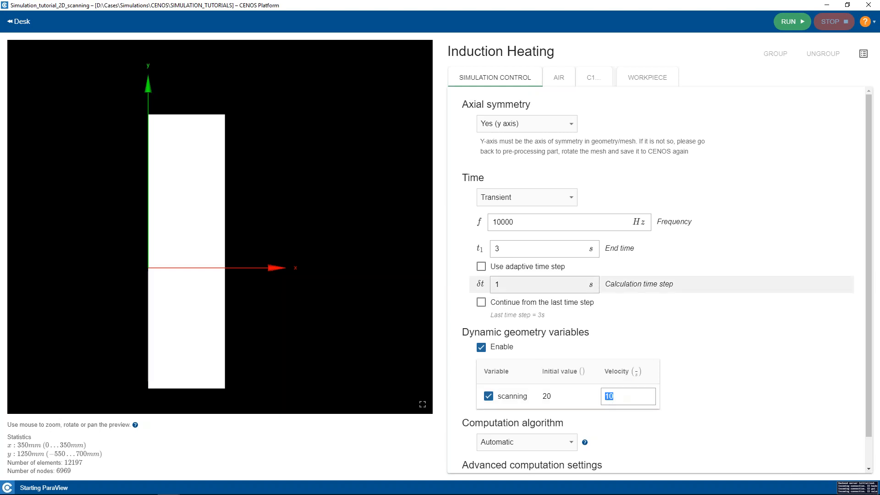
{"action": "double_click", "coordinate": [495, 248]}
{"action": "type", "text": "10"}
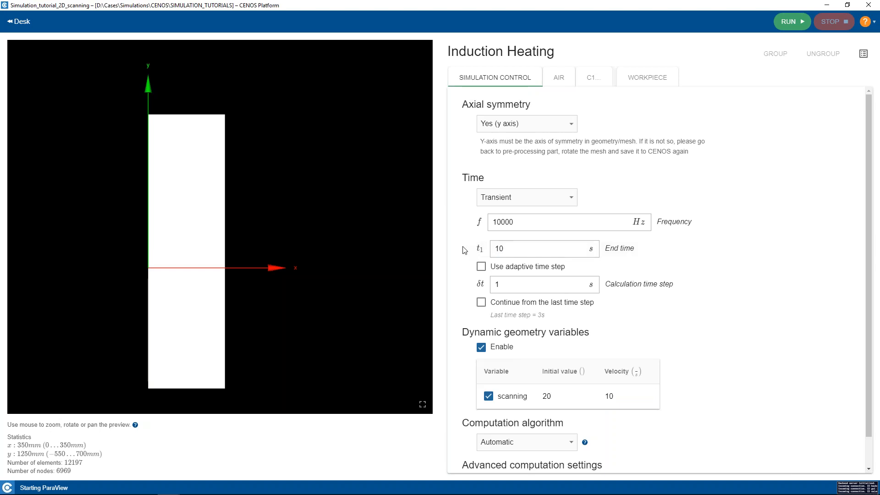
{"action": "left_click", "coordinate": [620, 398]}
Enable continuing from the last time step, with an end time of 20 s and a scanning velocity of 20.
{"action": "left_click", "coordinate": [481, 303]}
{"action": "left_click_drag", "start_coordinate": [526, 243], "coordinate": [484, 255]}
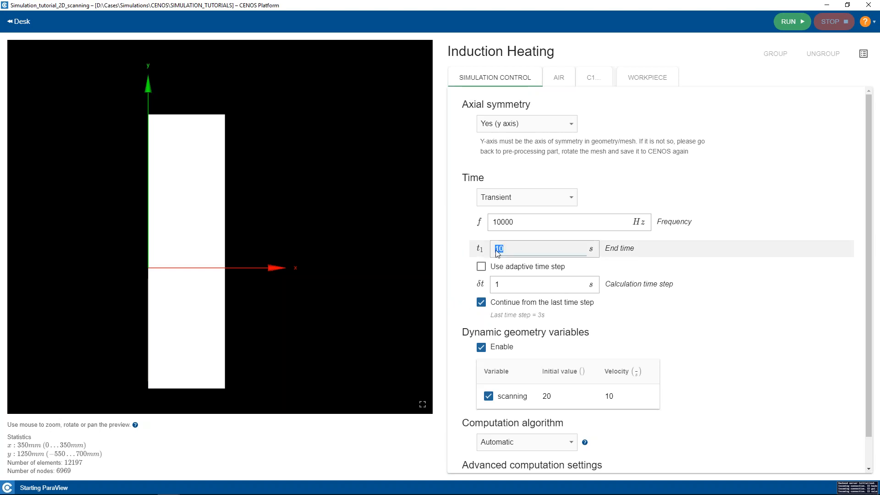
{"action": "type", "text": "20"}
{"action": "left_click", "coordinate": [624, 398]}
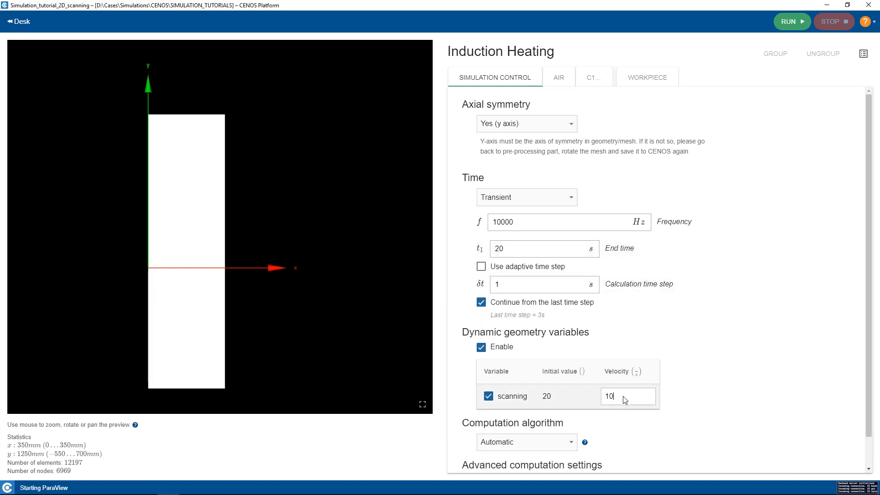
{"action": "left_click_drag", "start_coordinate": [621, 399], "coordinate": [602, 402]}
{"action": "left_click", "coordinate": [700, 400]}
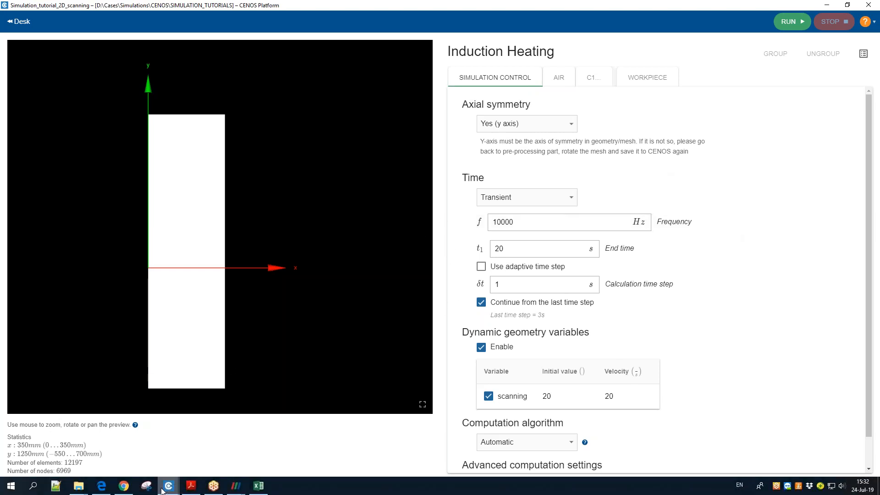
Consult the Scanning applications article of the CENOS documentation in Chrome and return to the 2D scanning case in CENOS.
{"action": "left_click", "coordinate": [123, 488]}
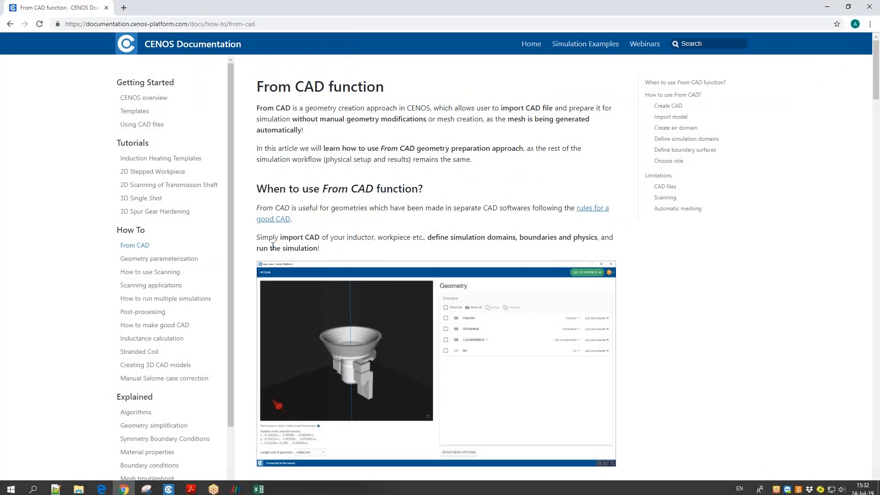
{"action": "left_click", "coordinate": [146, 285]}
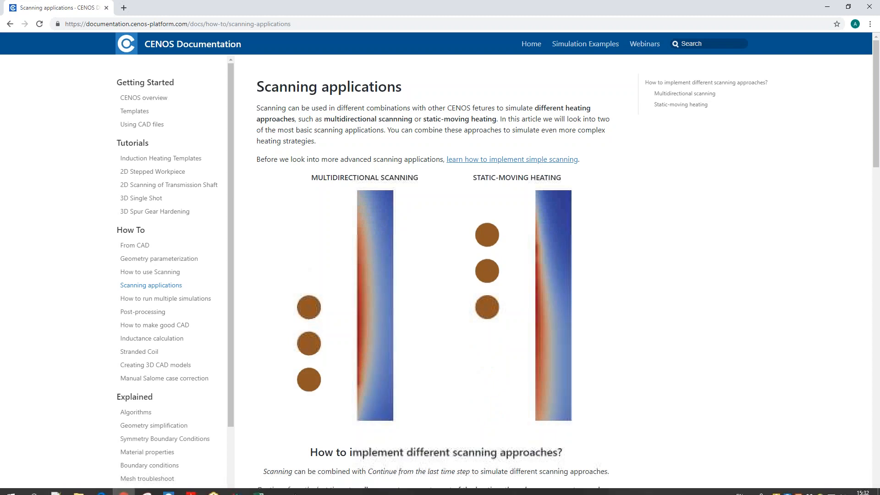
{"action": "left_click", "coordinate": [173, 487]}
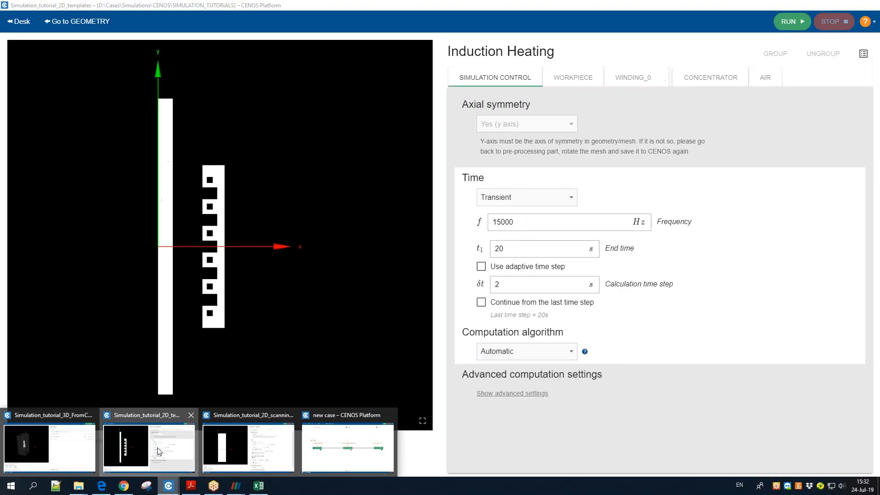
{"action": "left_click", "coordinate": [158, 452]}
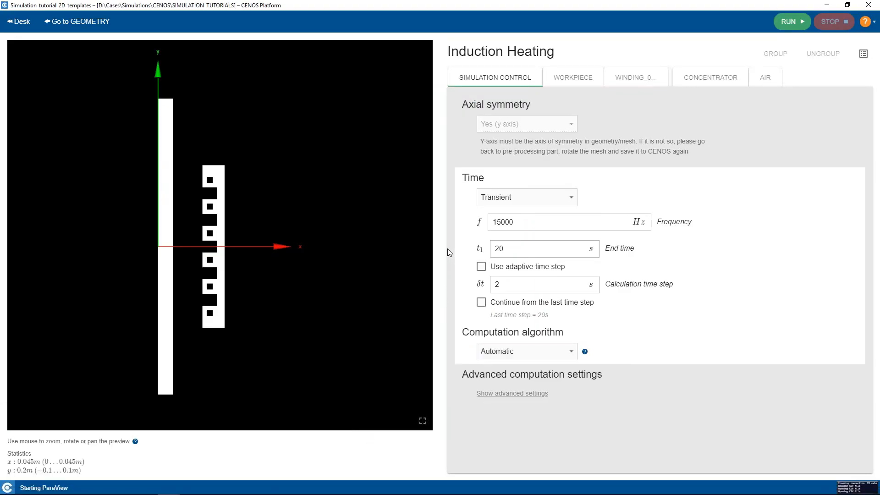
{"action": "mouse_move", "coordinate": [170, 488]}
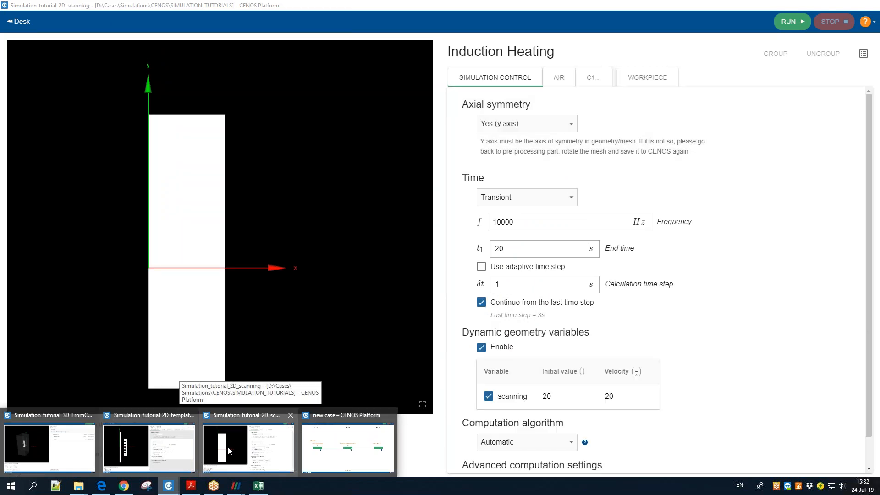
{"action": "left_click", "coordinate": [227, 446]}
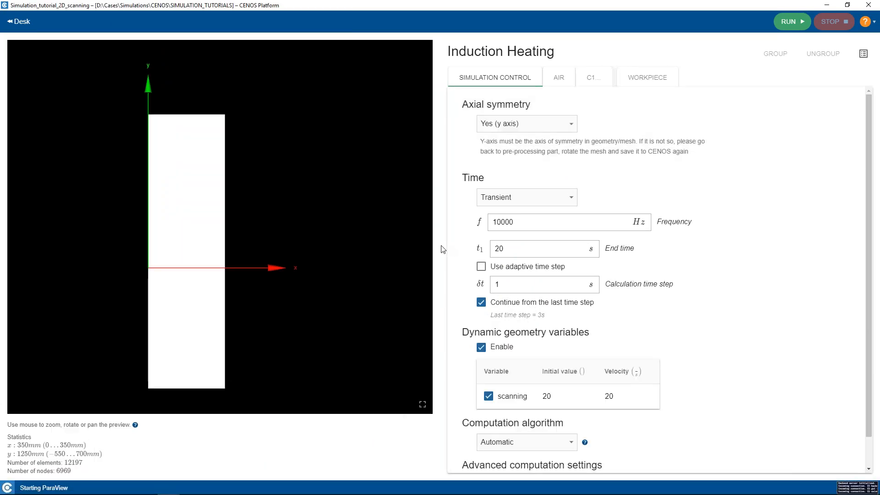
Examine the workpiece domain's settings and its shape in the preview, comparing them with the simulation control settings.
{"action": "left_click", "coordinate": [642, 78]}
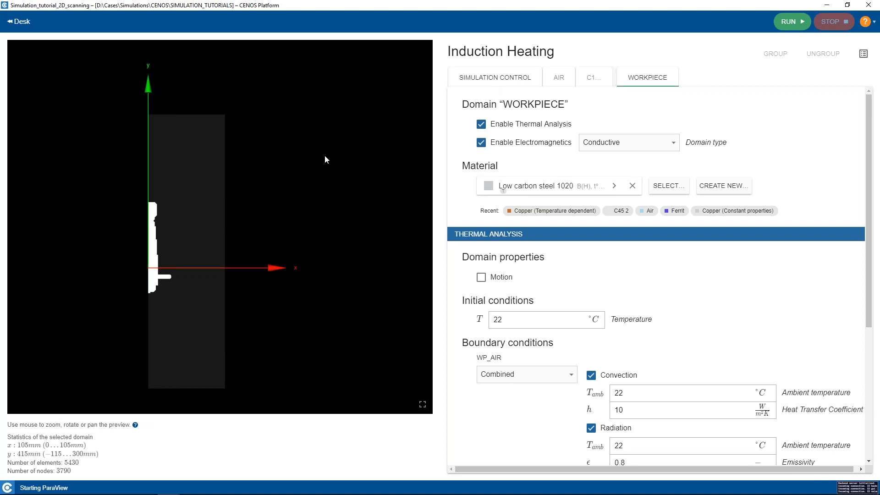
{"action": "scroll", "coordinate": [193, 230], "scroll_direction": "up", "scroll_amount": 3}
{"action": "scroll", "coordinate": [196, 241], "scroll_direction": "up", "scroll_amount": 2}
{"action": "middle_click_drag", "start_coordinate": [182, 248], "coordinate": [260, 216]}
{"action": "scroll", "coordinate": [213, 234], "scroll_direction": "up", "scroll_amount": 2}
{"action": "scroll", "coordinate": [225, 232], "scroll_direction": "up", "scroll_amount": 2}
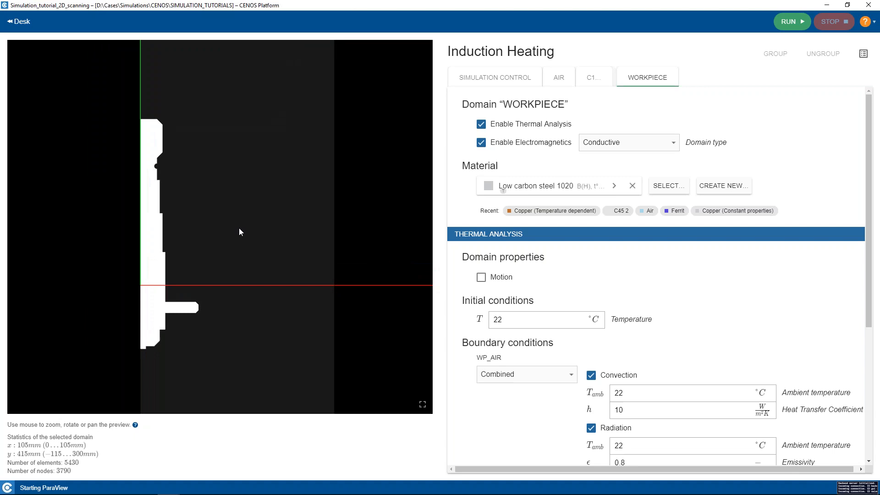
{"action": "left_click", "coordinate": [510, 79]}
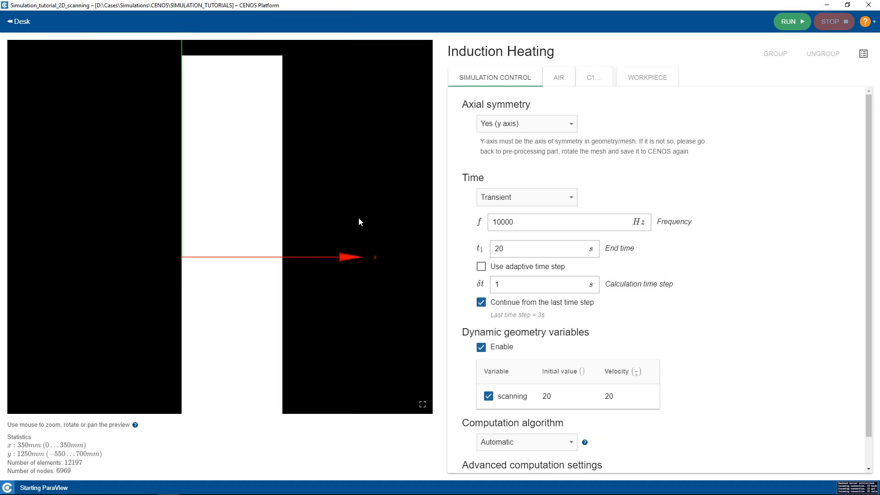
{"action": "left_click", "coordinate": [640, 83]}
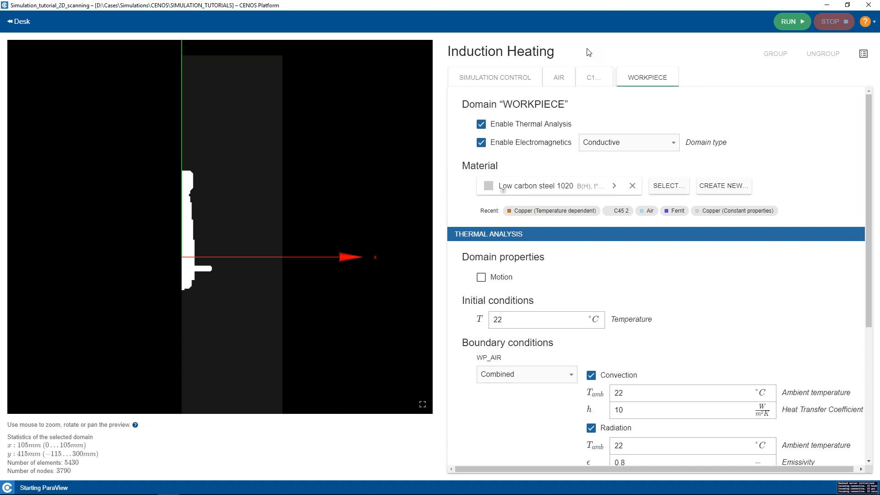
{"action": "left_click", "coordinate": [491, 81]}
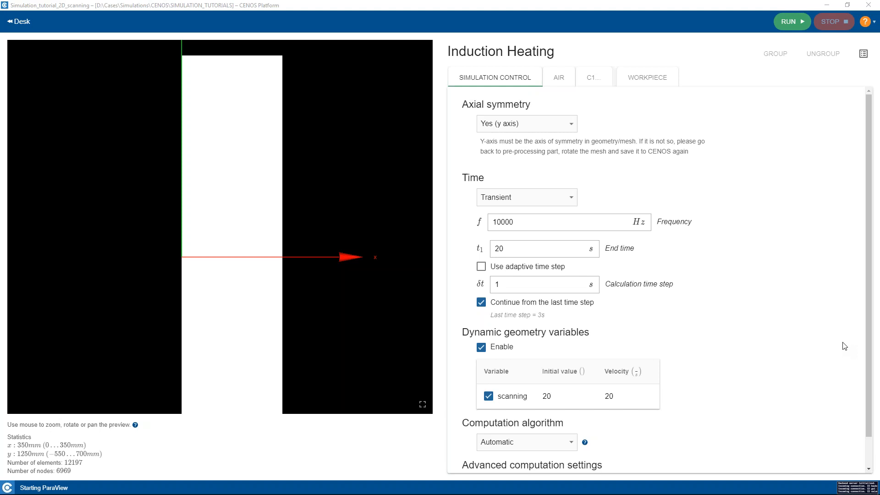
Switch to the Simulation_tutorial_3D_FromCAD case and show its mesh options with the advanced settings.
{"action": "mouse_move", "coordinate": [255, 469]}
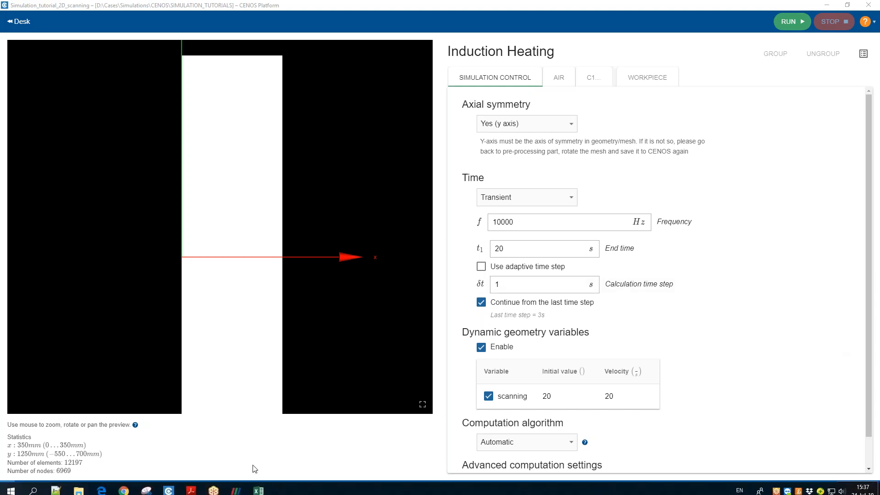
{"action": "mouse_move", "coordinate": [167, 490]}
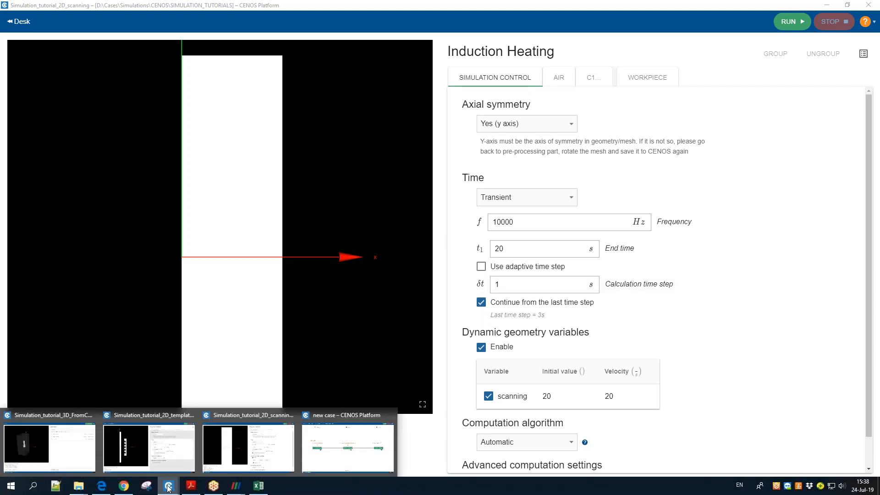
{"action": "left_click", "coordinate": [76, 441]}
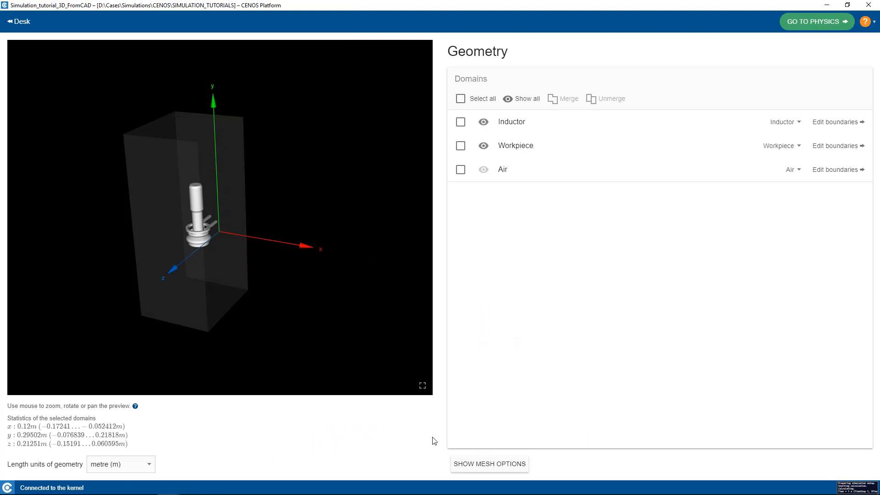
{"action": "left_click", "coordinate": [483, 465]}
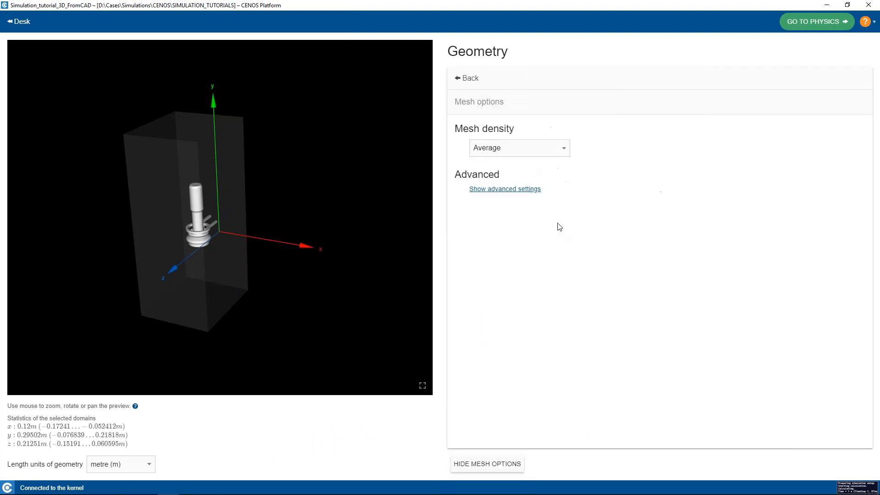
{"action": "left_click", "coordinate": [494, 189]}
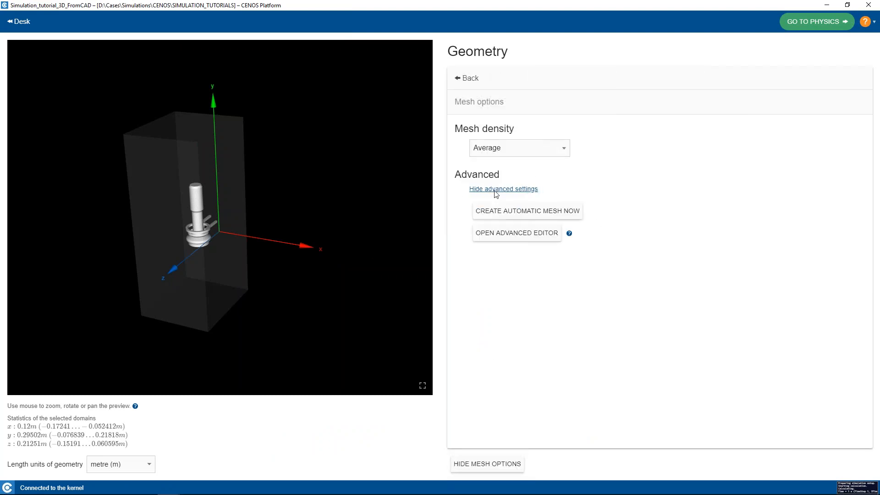
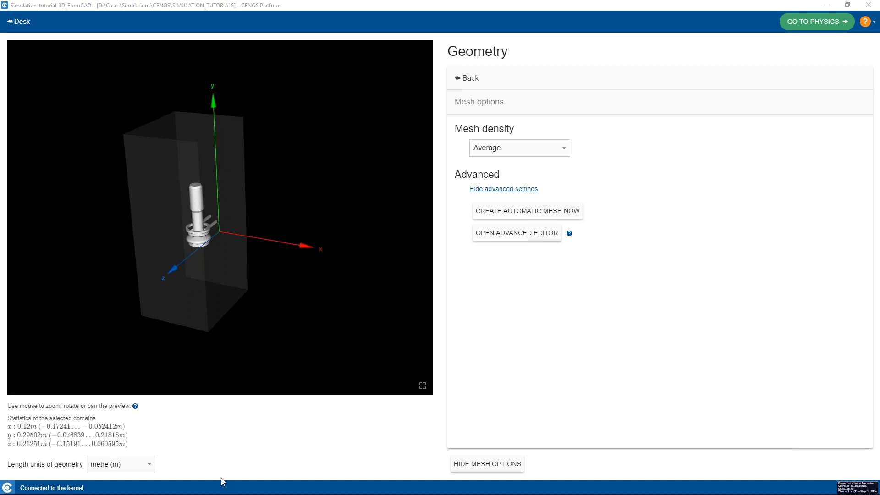
Switch to the CENOS documentation in Chrome and consult the article How to run multiple simulations.
{"action": "mouse_move", "coordinate": [145, 492]}
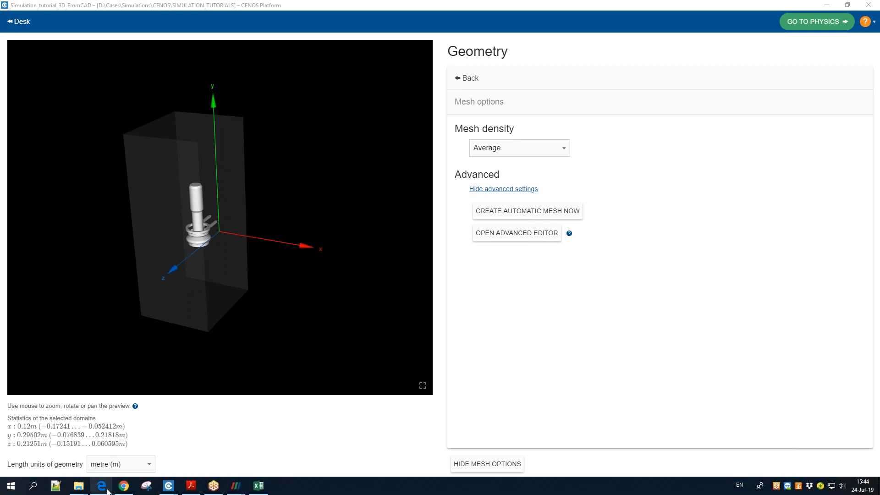
{"action": "left_click", "coordinate": [124, 486]}
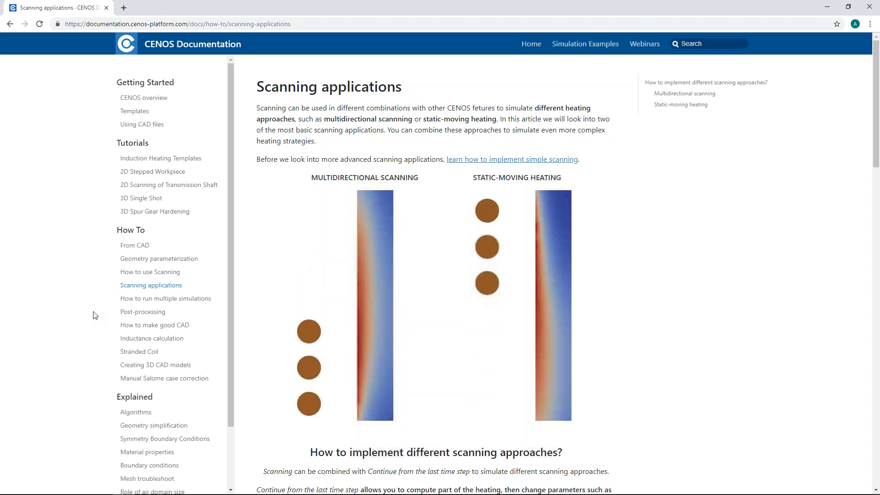
{"action": "left_click", "coordinate": [131, 300]}
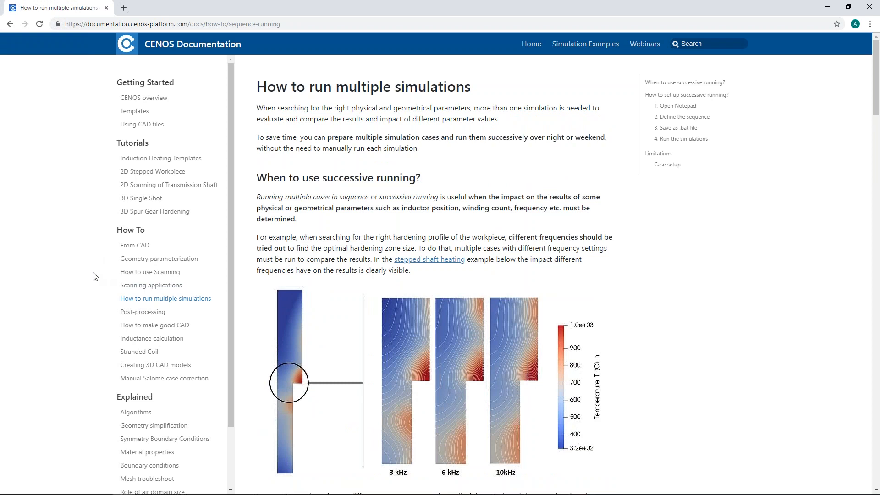
{"action": "scroll", "coordinate": [106, 278], "scroll_direction": "down", "scroll_amount": 1}
{"action": "scroll", "coordinate": [108, 278], "scroll_direction": "up", "scroll_amount": 1}
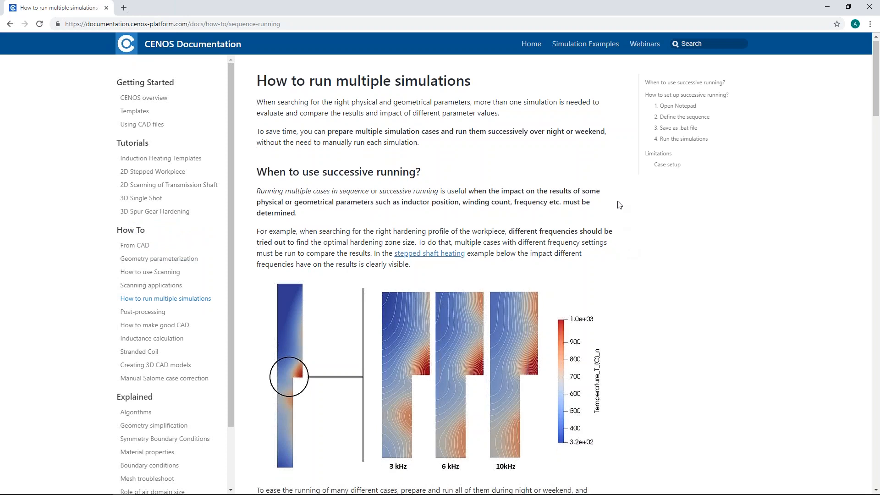
{"action": "scroll", "coordinate": [621, 205], "scroll_direction": "down", "scroll_amount": 1}
{"action": "scroll", "coordinate": [621, 204], "scroll_direction": "up", "scroll_amount": 1}
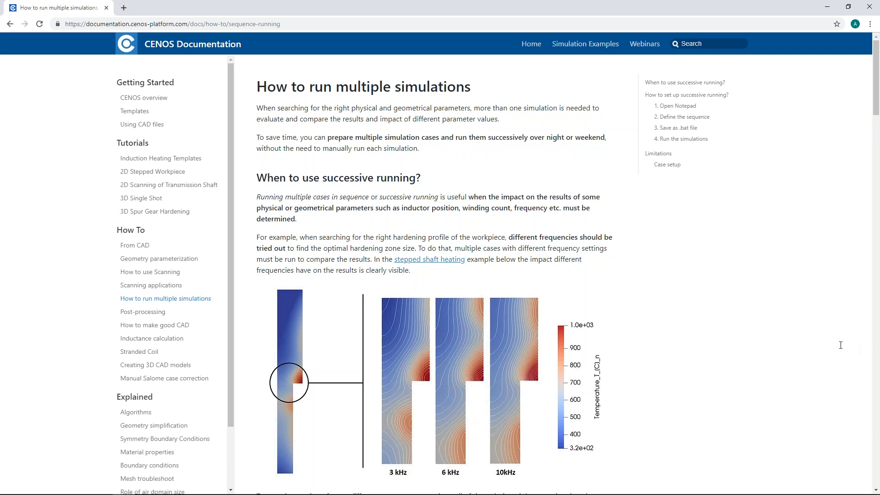
Switch to CENOS and close the window of the Simulation_tutorial_2D_scanning case.
{"action": "mouse_move", "coordinate": [319, 485]}
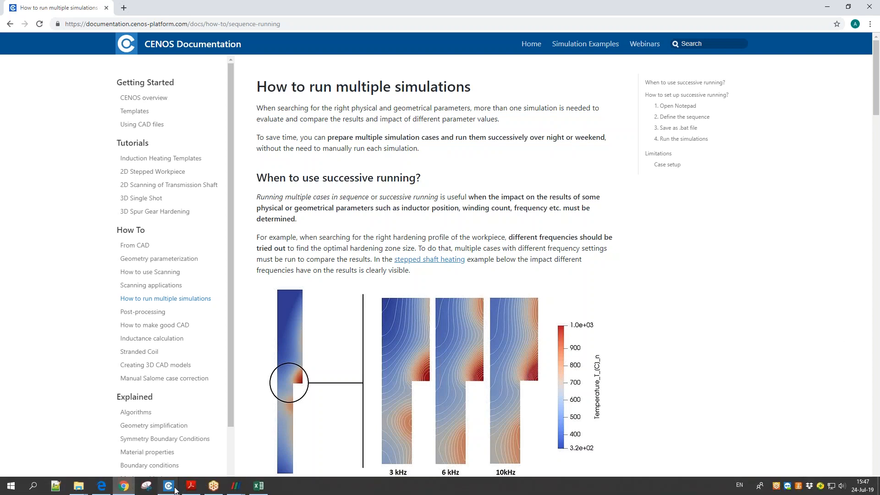
{"action": "mouse_move", "coordinate": [170, 486]}
{"action": "mouse_move", "coordinate": [329, 455]}
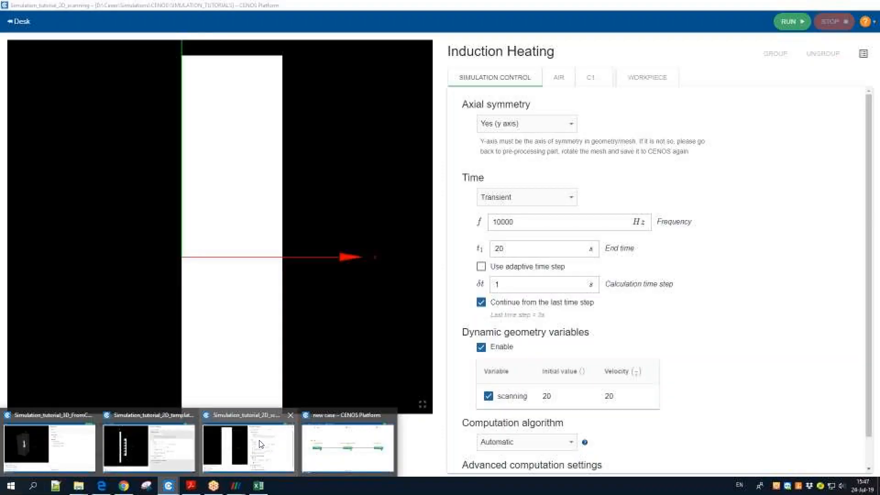
{"action": "left_click", "coordinate": [248, 447]}
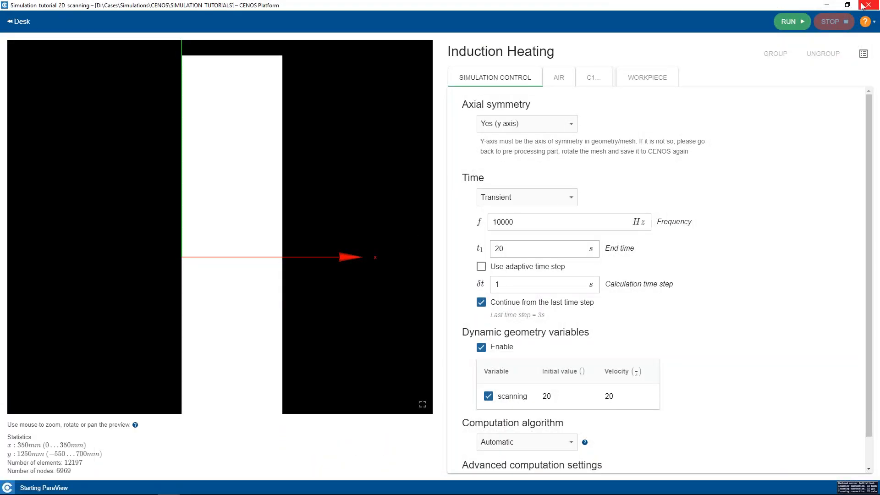
{"action": "left_click", "coordinate": [829, 5]}
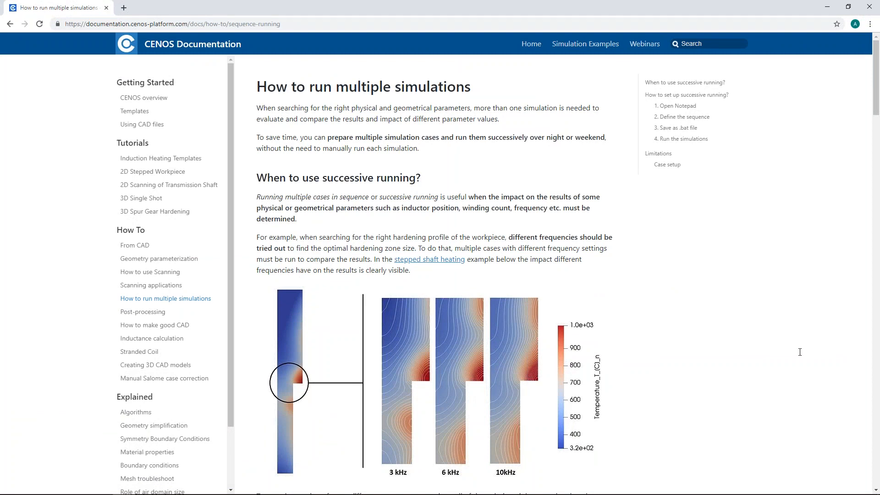
Bring up the Simulation_tutorial_3D_FromCAD case and open its induction heating physics settings.
{"action": "mouse_move", "coordinate": [315, 479]}
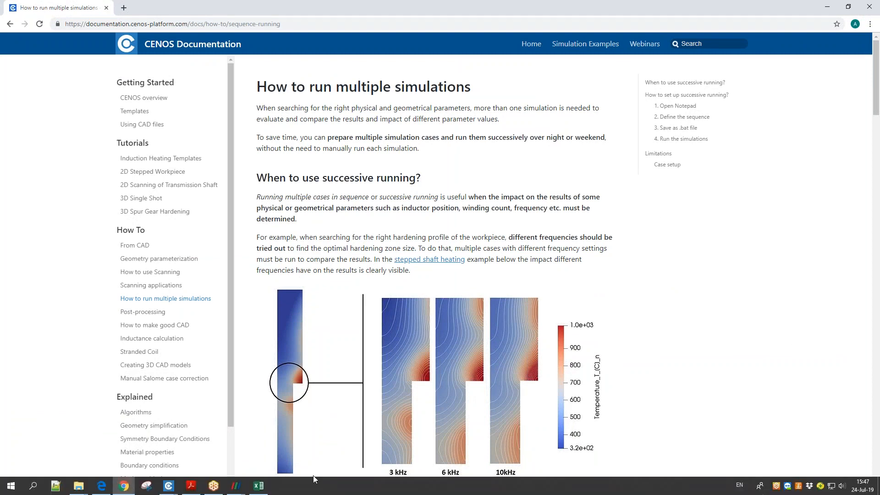
{"action": "mouse_move", "coordinate": [168, 485]}
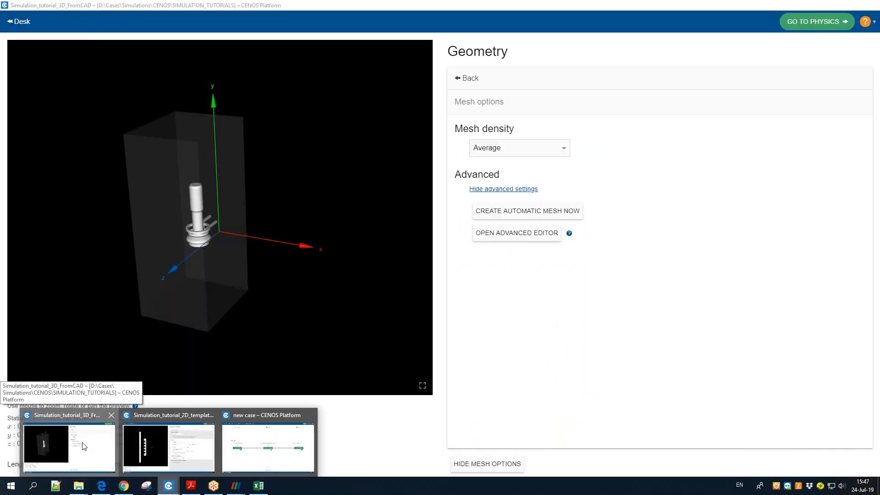
{"action": "left_click", "coordinate": [73, 447]}
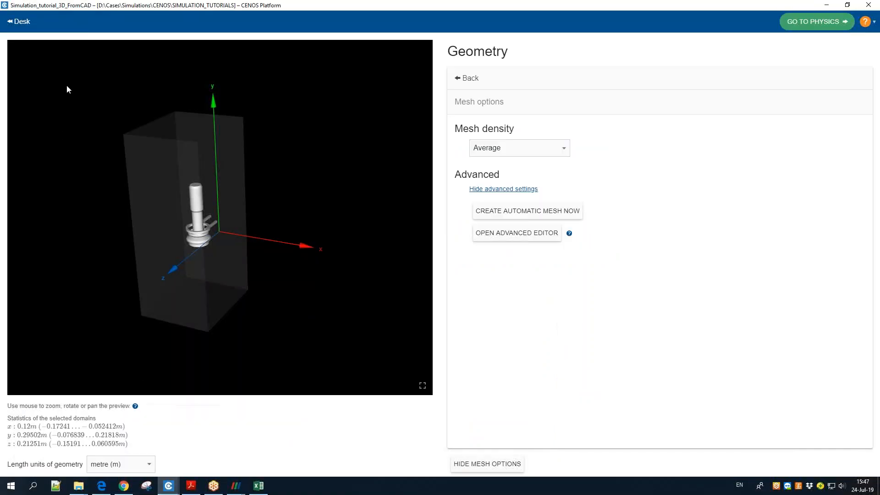
{"action": "left_click", "coordinate": [18, 22]}
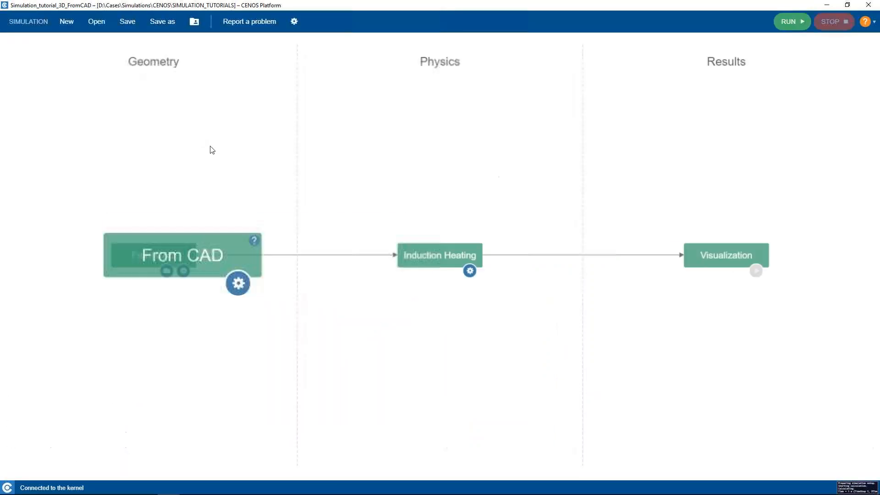
{"action": "left_click", "coordinate": [471, 271]}
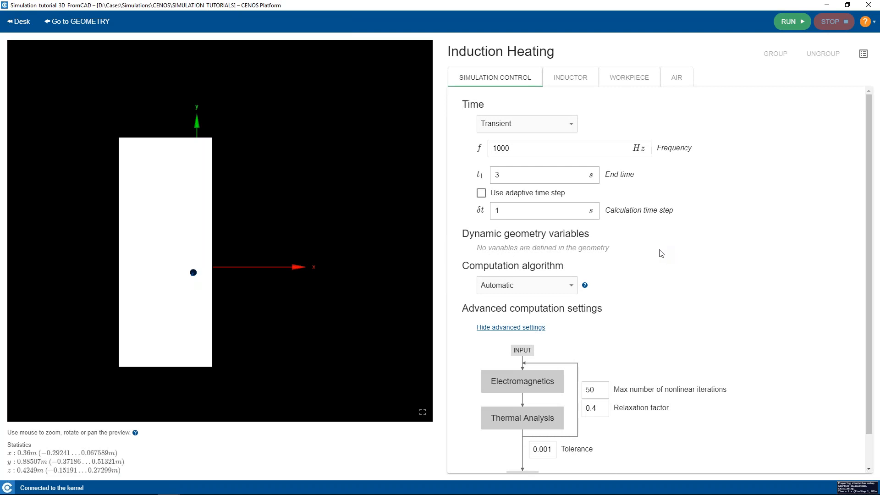
Set the simulation's end time to 10 s and request closing the case window.
{"action": "double_click", "coordinate": [513, 170]}
{"action": "type", "text": "10"}
{"action": "key", "text": "Tab"}
{"action": "left_click", "coordinate": [870, 6]}
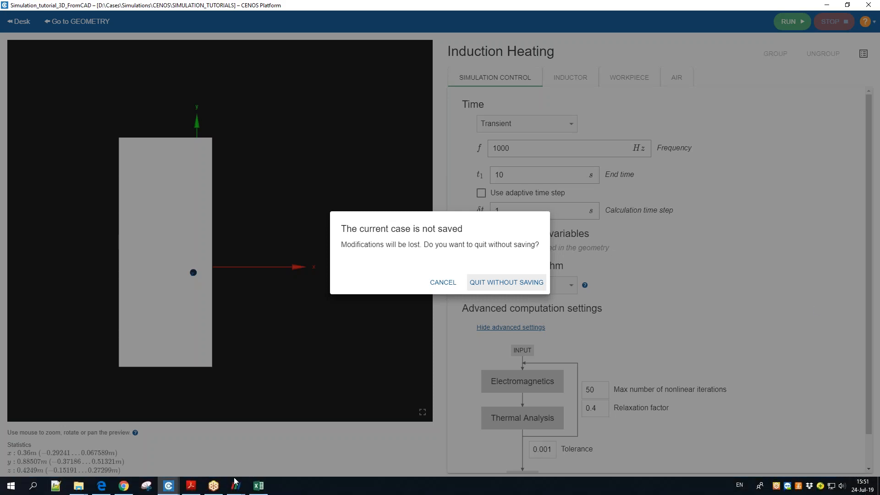
Switch to the temperature results in ParaView and review the render view, color array and color palette settings.
{"action": "mouse_move", "coordinate": [236, 486]}
{"action": "left_click", "coordinate": [290, 443]}
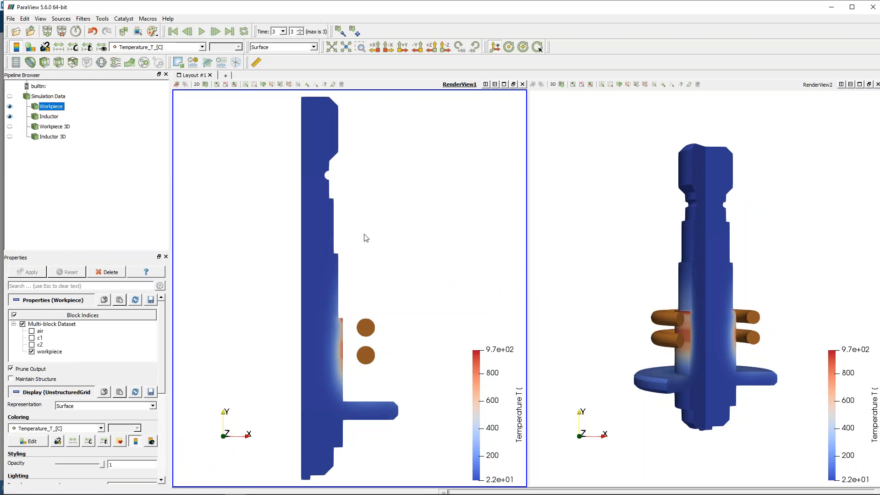
{"action": "left_click", "coordinate": [10, 18]}
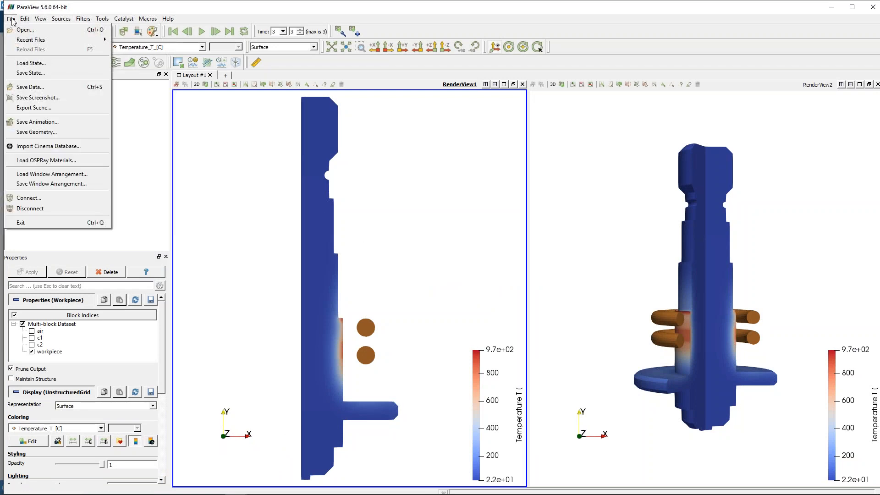
{"action": "mouse_move", "coordinate": [26, 21]}
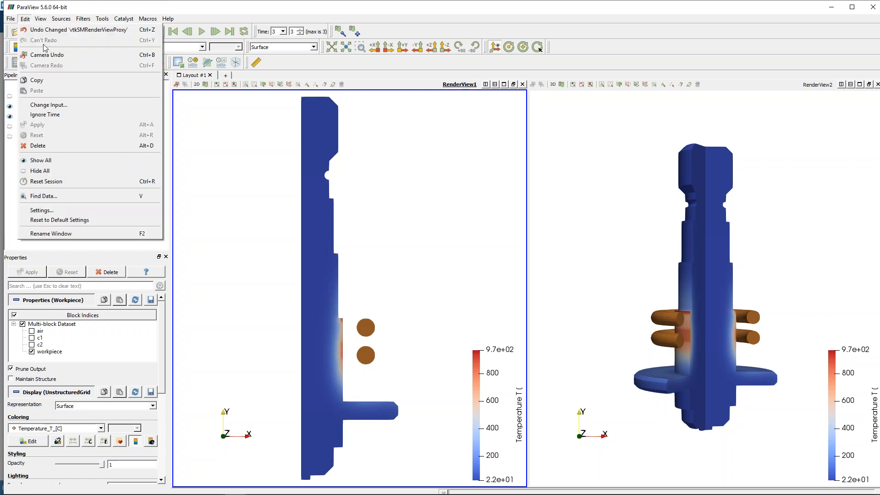
{"action": "left_click", "coordinate": [42, 210]}
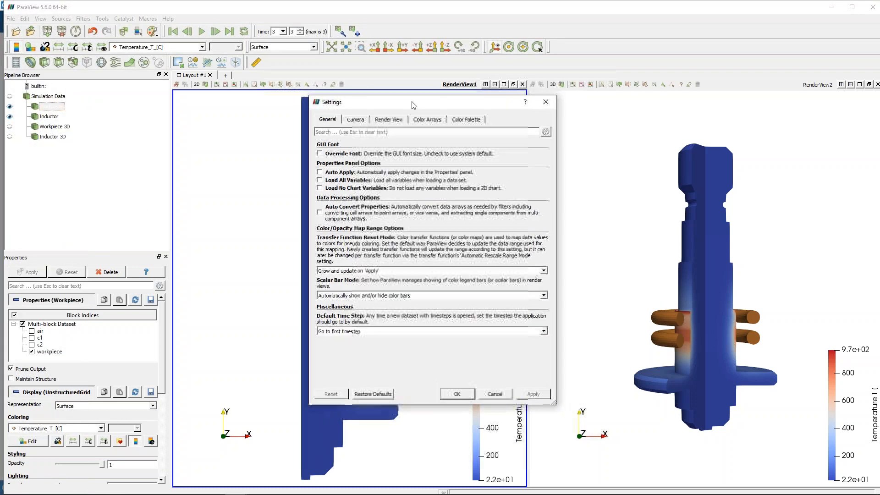
{"action": "left_click", "coordinate": [378, 117]}
{"action": "left_click", "coordinate": [424, 117]}
{"action": "left_click", "coordinate": [456, 117]}
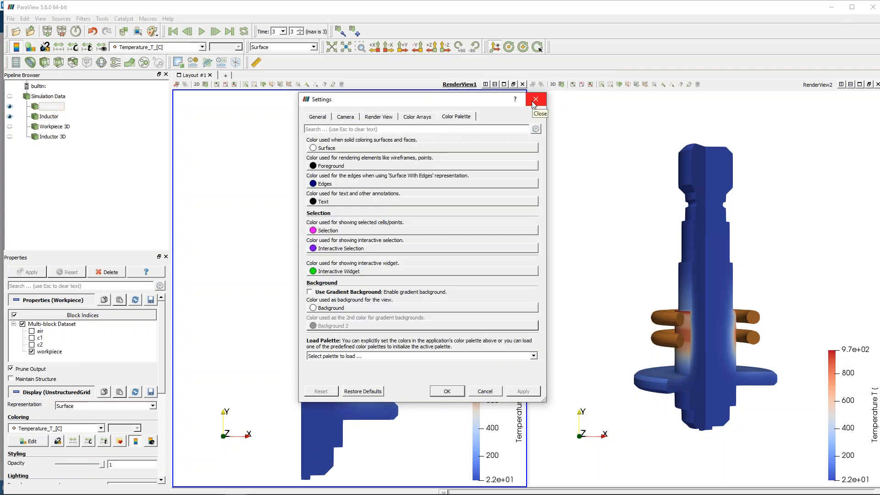
View the color choices for text and annotations in the color palette, and close the settings.
{"action": "left_click_drag", "start_coordinate": [420, 101], "coordinate": [412, 97]}
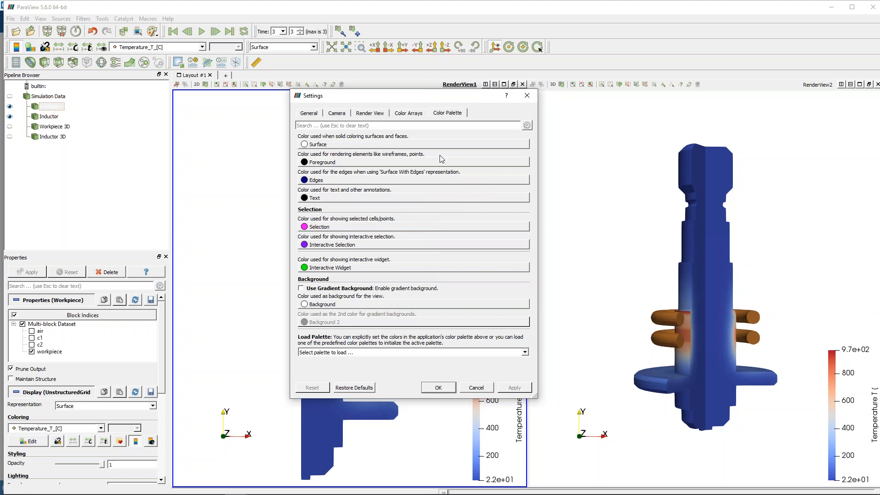
{"action": "left_click_drag", "start_coordinate": [409, 96], "coordinate": [328, 99]}
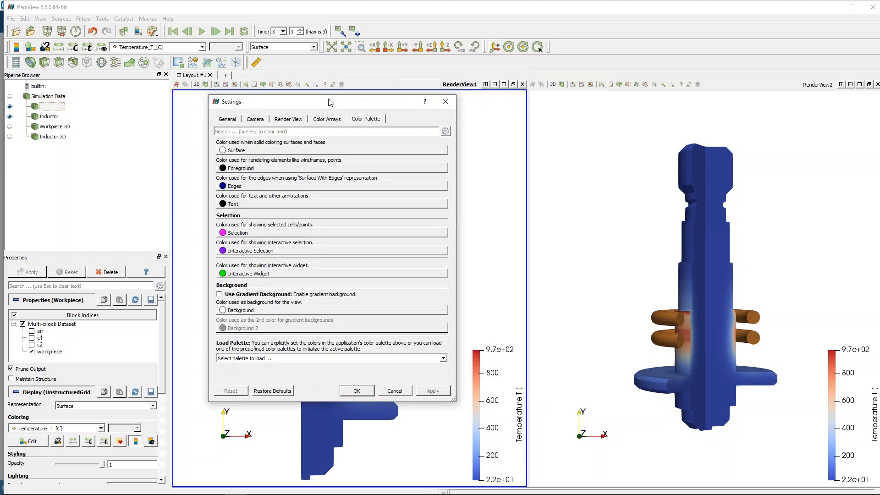
{"action": "left_click", "coordinate": [275, 205]}
{"action": "key", "text": "Escape"}
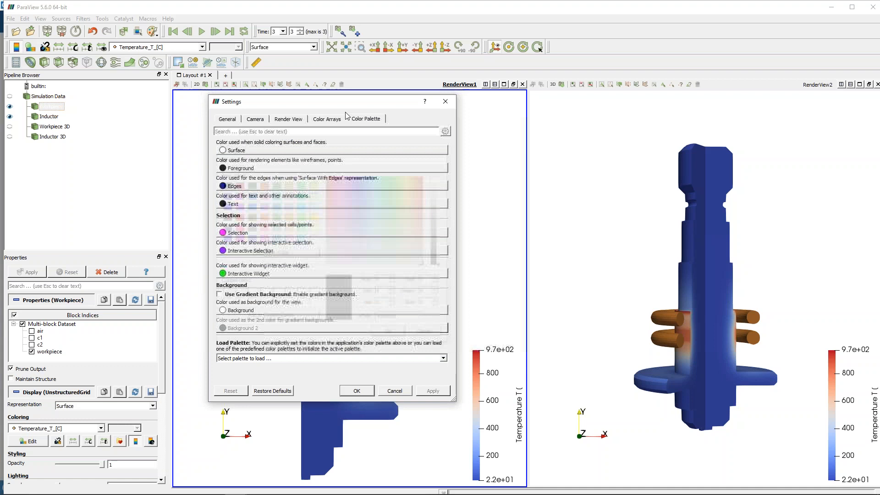
{"action": "left_click_drag", "start_coordinate": [334, 103], "coordinate": [334, 101]}
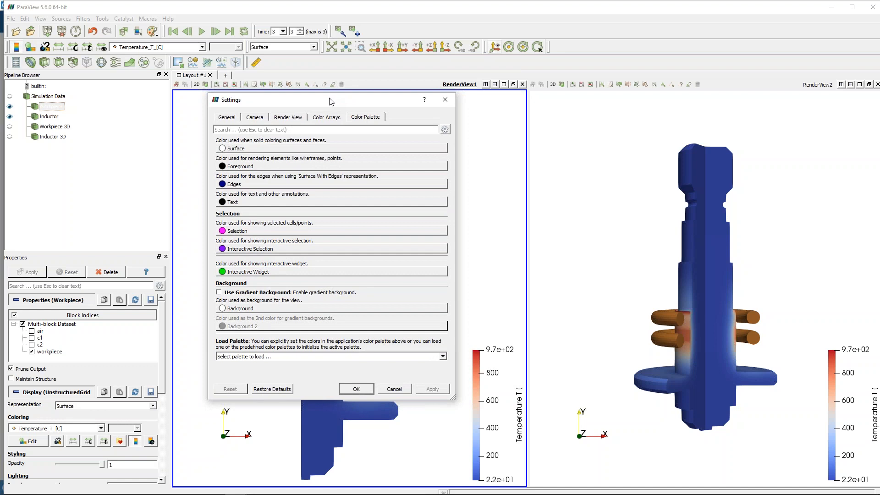
{"action": "left_click", "coordinate": [446, 100]}
{"action": "left_click", "coordinate": [556, 238]}
{"action": "left_click", "coordinate": [455, 234]}
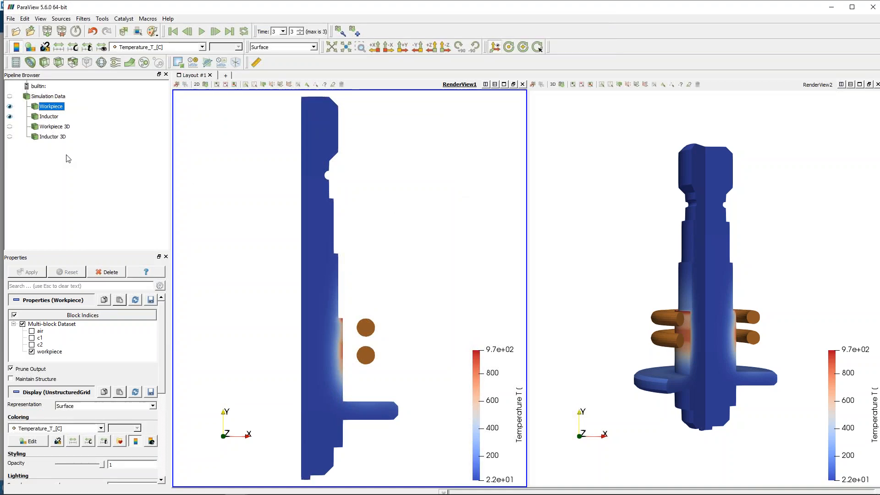
{"action": "left_click", "coordinate": [576, 252]}
{"action": "left_click", "coordinate": [458, 236]}
{"action": "scroll", "coordinate": [601, 287], "scroll_direction": "down", "scroll_amount": 2}
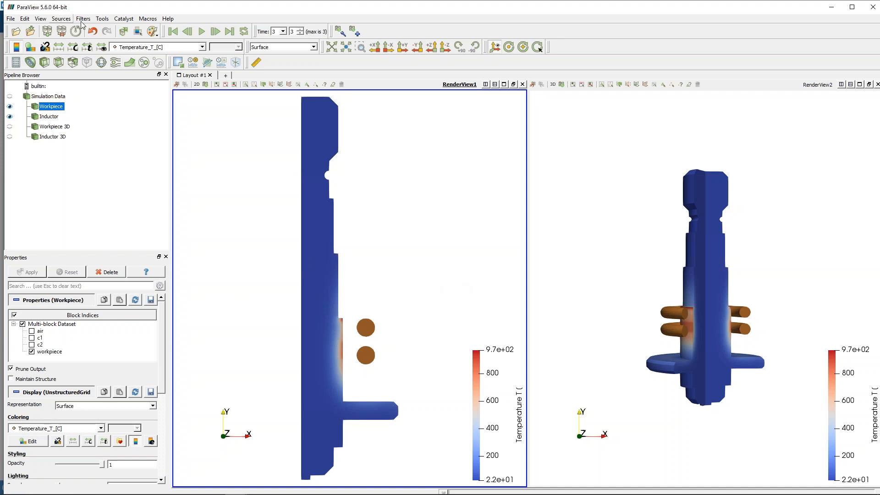
{"action": "left_click", "coordinate": [67, 21]}
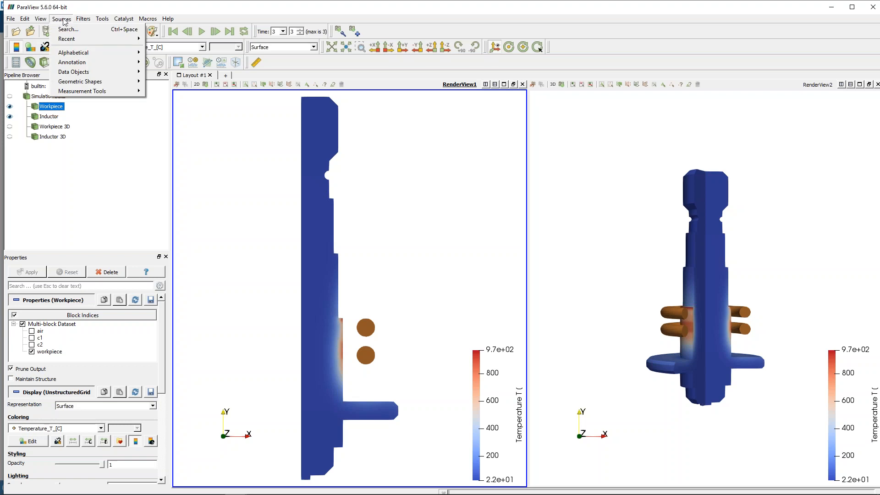
{"action": "mouse_move", "coordinate": [40, 22]}
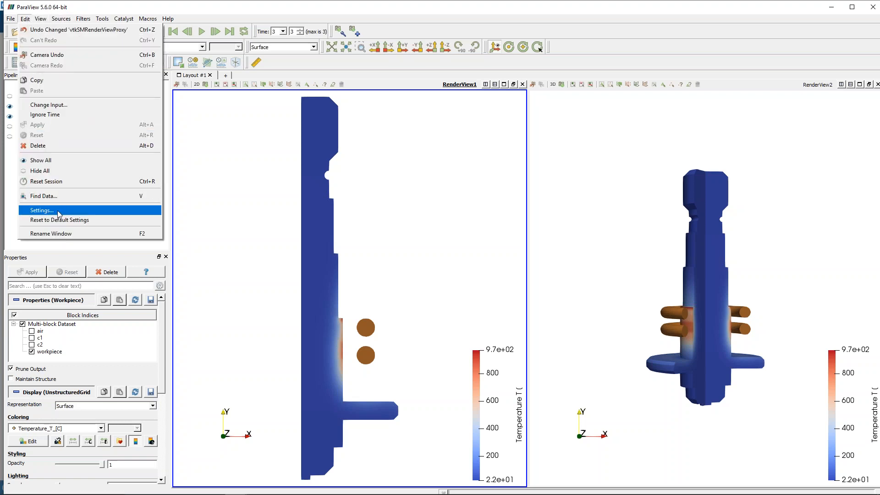
{"action": "left_click", "coordinate": [259, 211]}
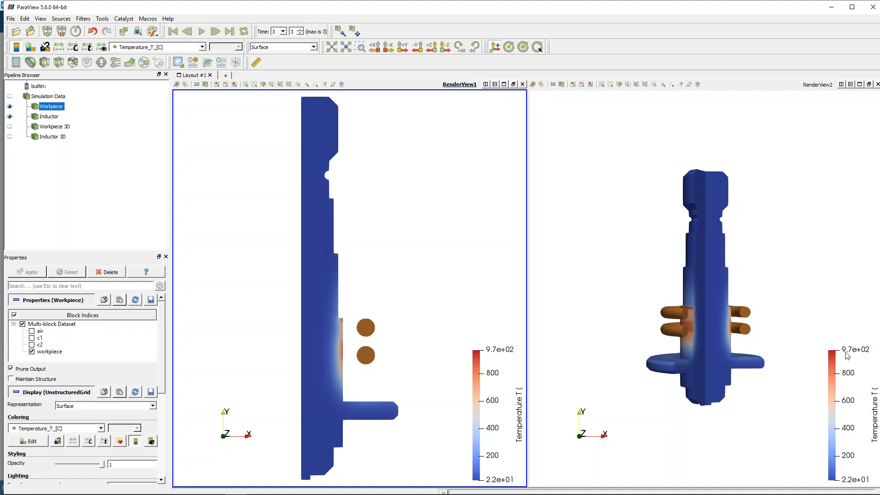
{"action": "mouse_move", "coordinate": [486, 494]}
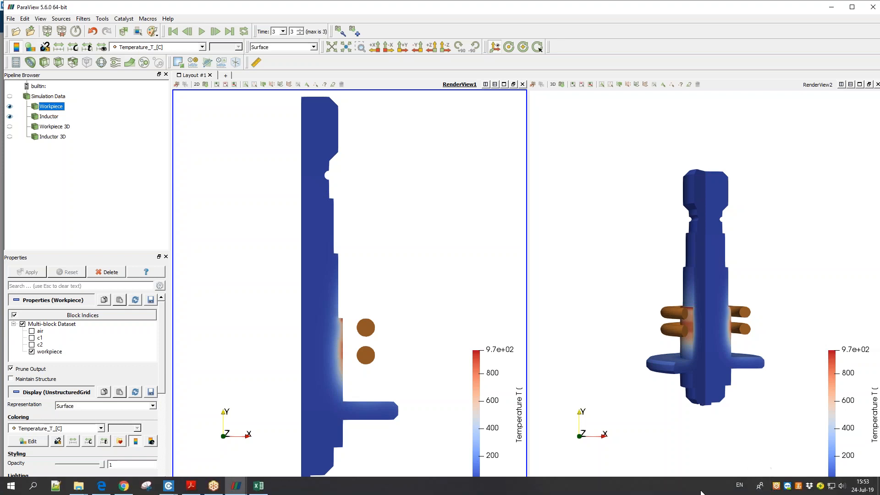